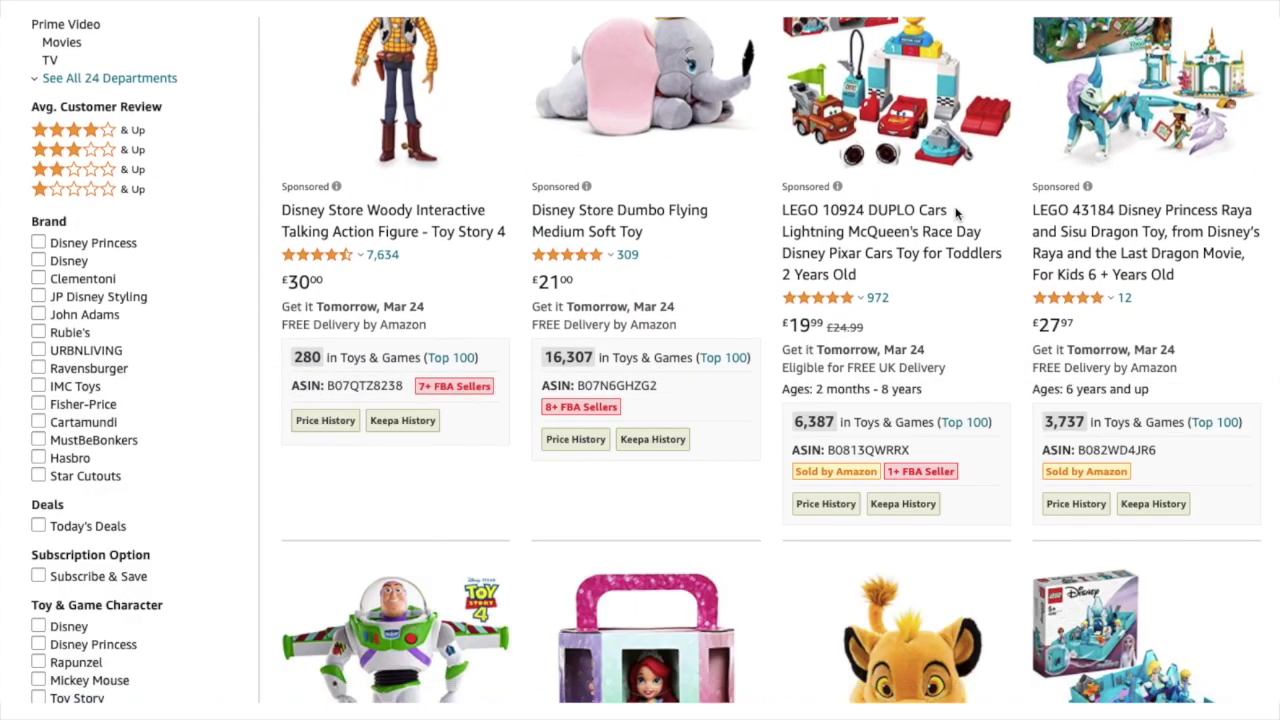
Step: Search Google for the Disney Store Simba Medium Soft Toy by its listing title and review the retailer prices
scroll(957, 214, "up", 3)
scroll(957, 215, "down", 5)
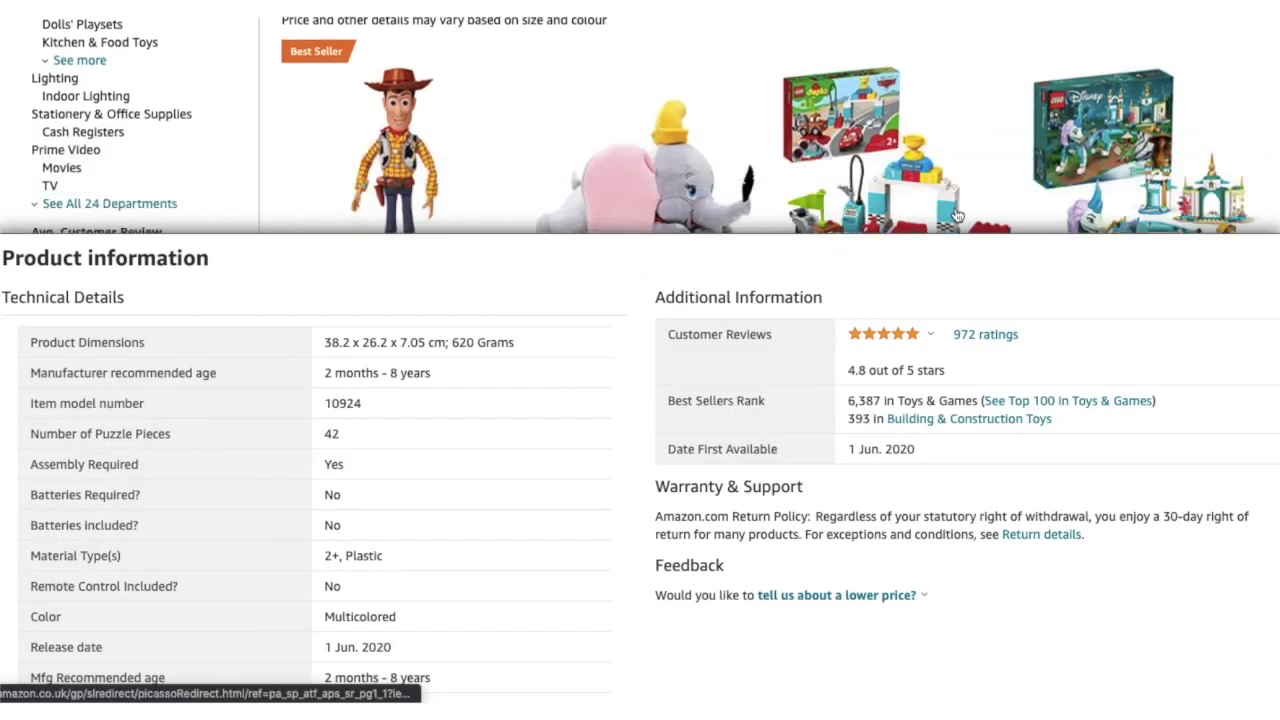
scroll(1255, 96, "down", 2)
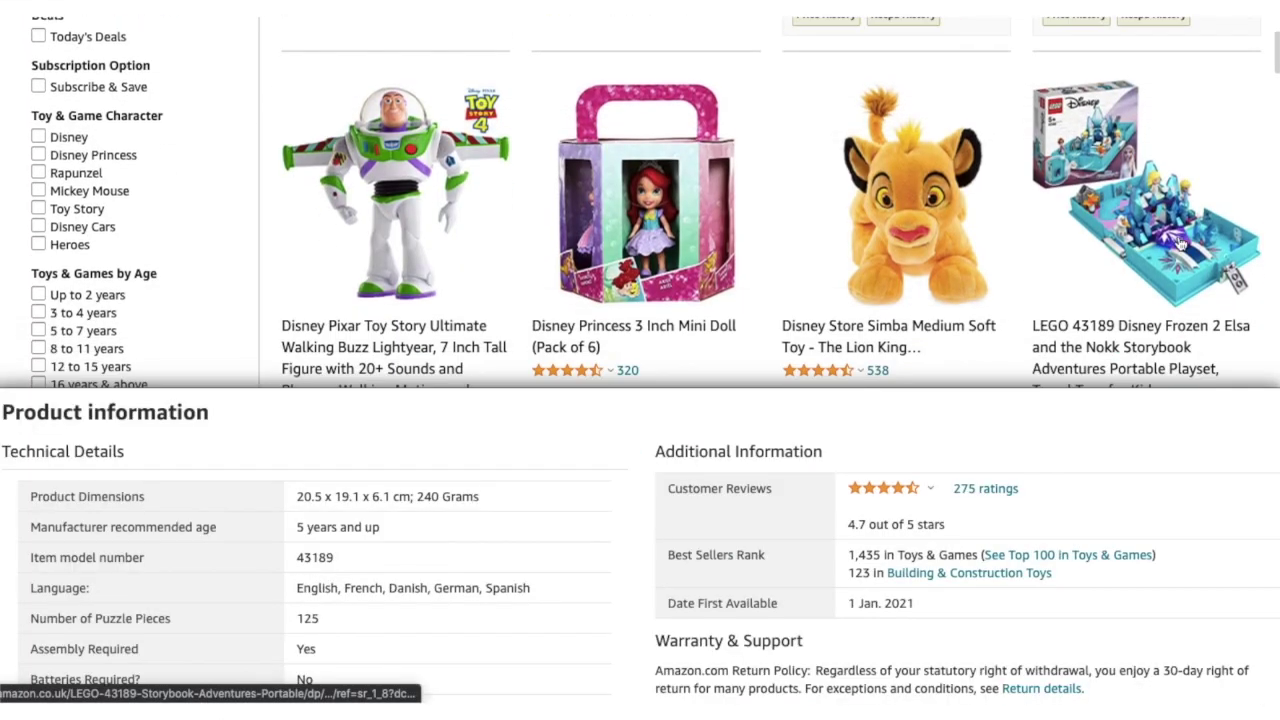
mouse_move(372, 246)
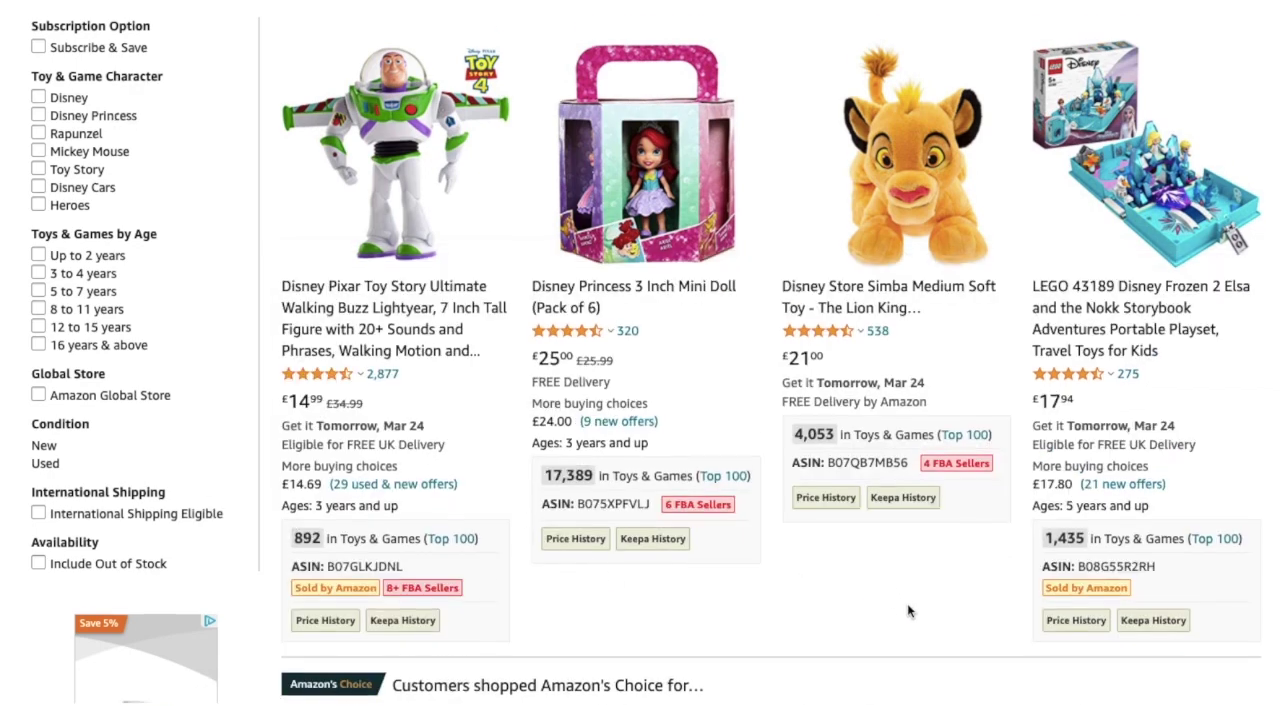
scroll(908, 610, "down", 1)
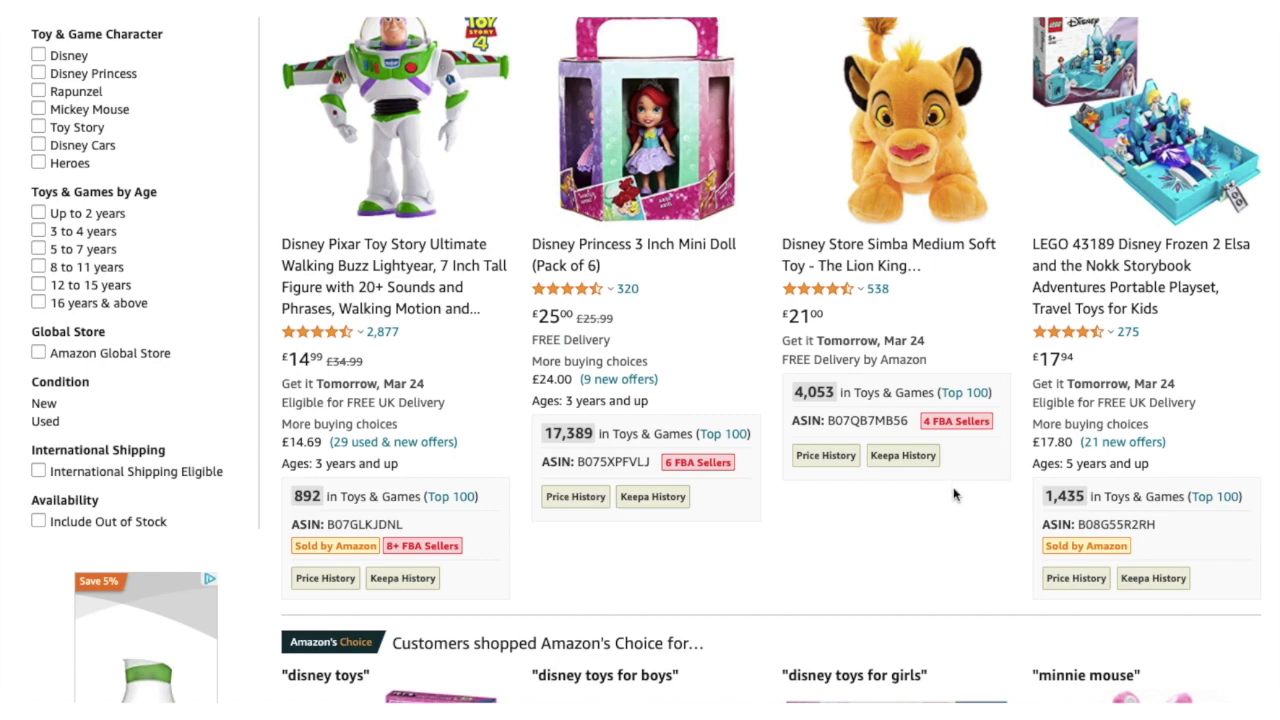
right_click(893, 248)
left_click(666, 374)
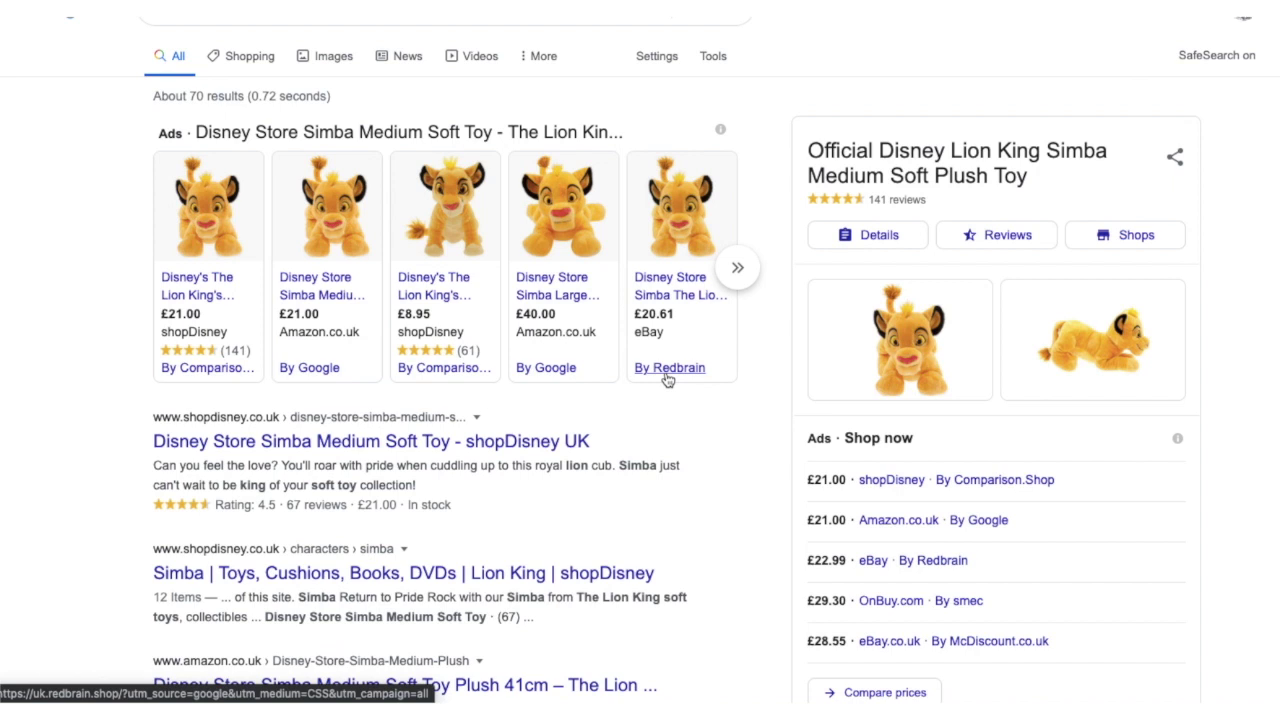
left_click(667, 370)
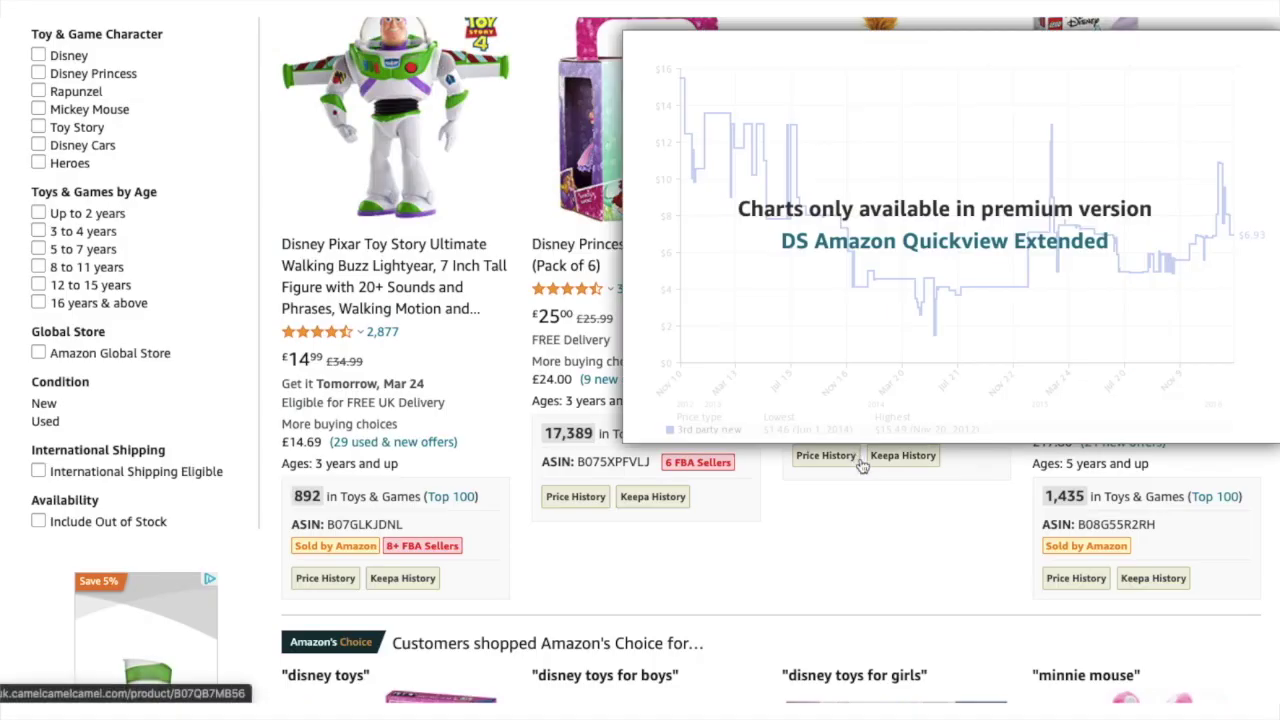
Step: Search Google for the Disney Store Woody Interactive Talking Action Figure - Toy Story 4 by its listing title
scroll(932, 560, "down", 5)
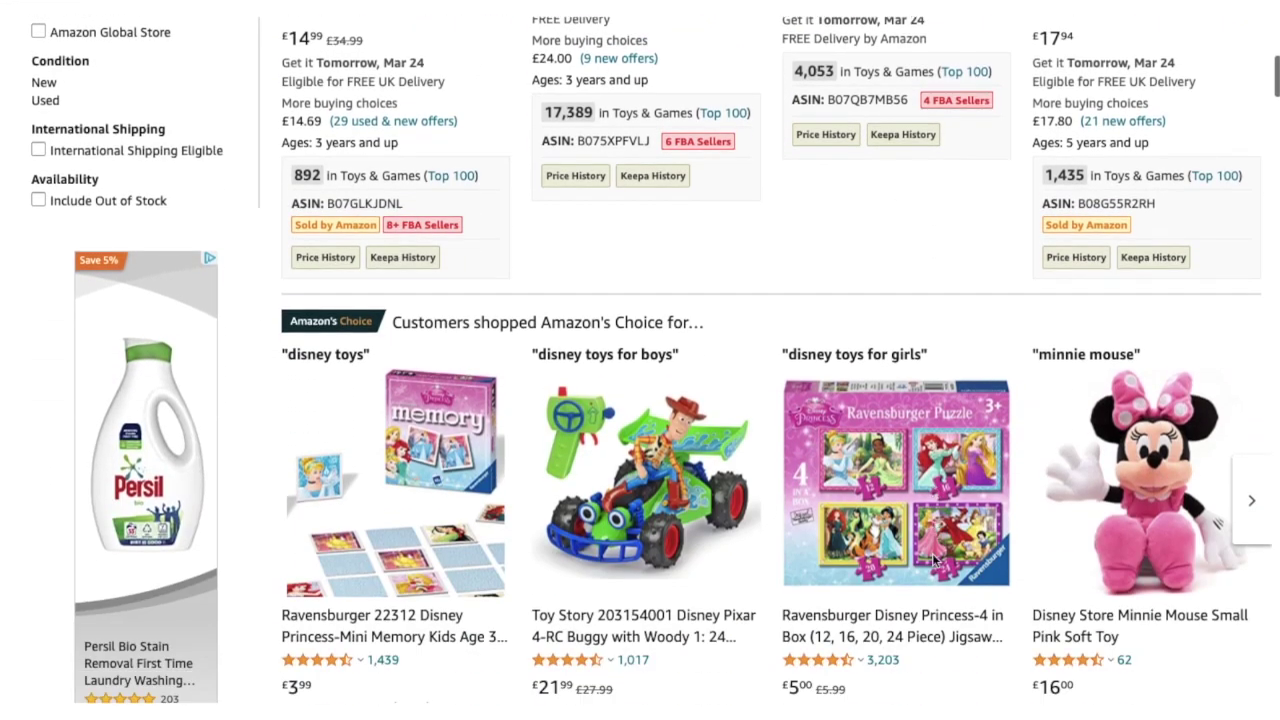
scroll(932, 553, "down", 10)
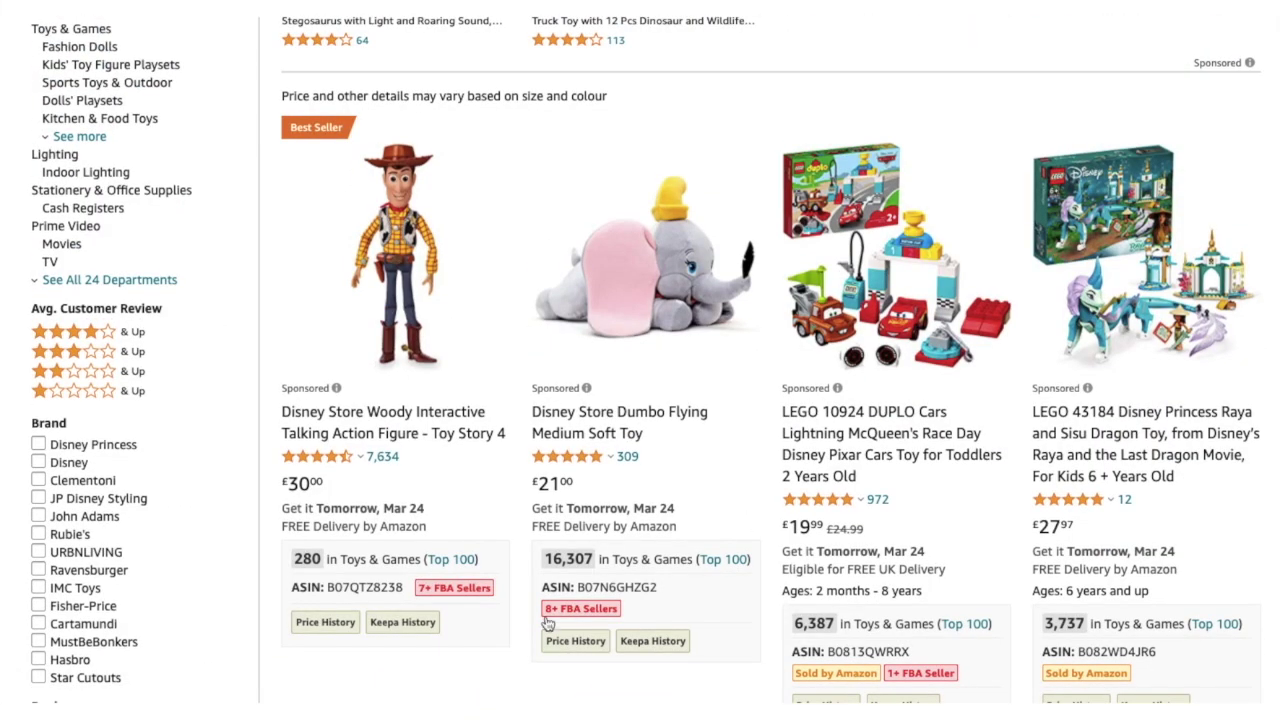
right_click(410, 414)
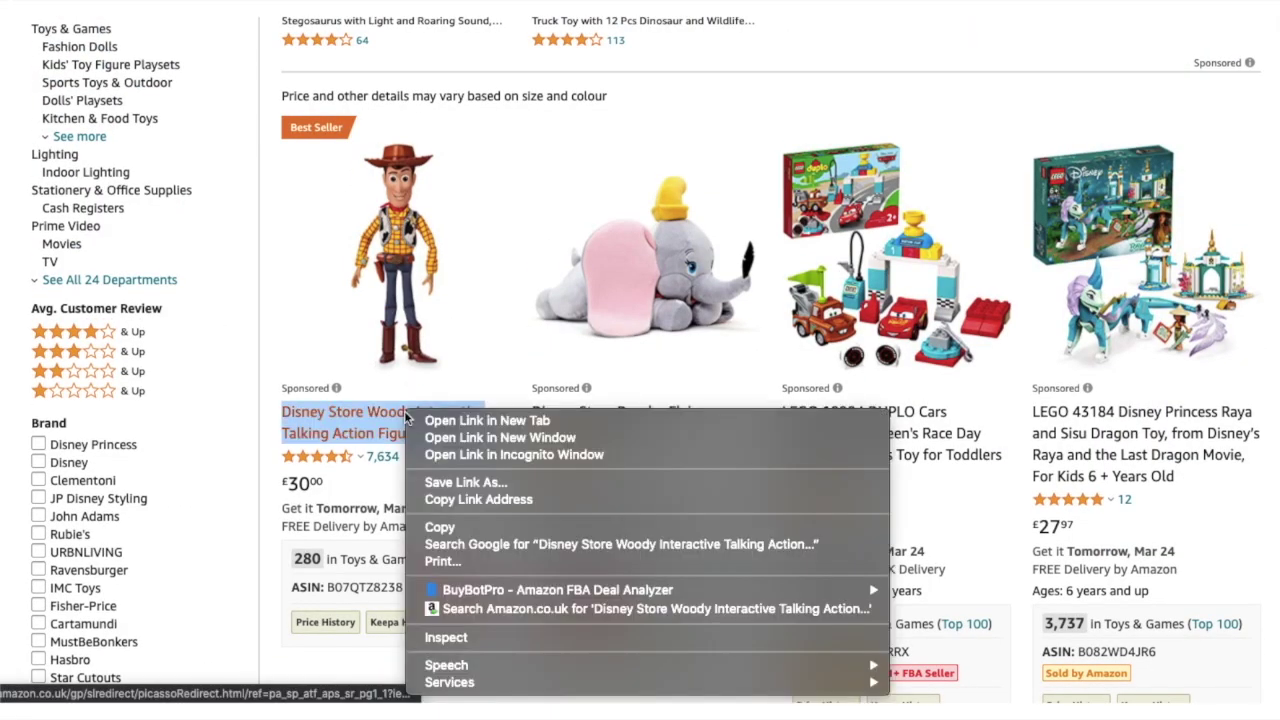
left_click(484, 544)
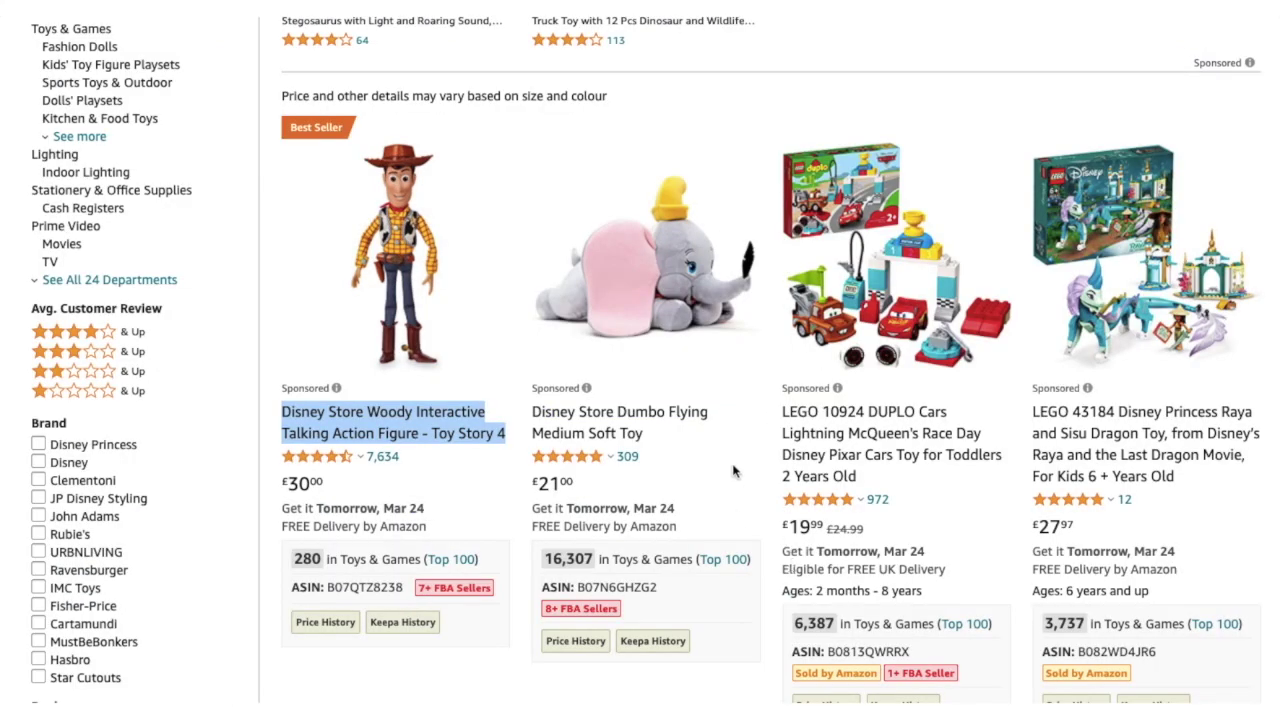
Step: Examine the prices, sales ranks and FBA seller tags of the other Disney toys in the results
scroll(757, 497, "down", 10)
scroll(757, 497, "down", 10)
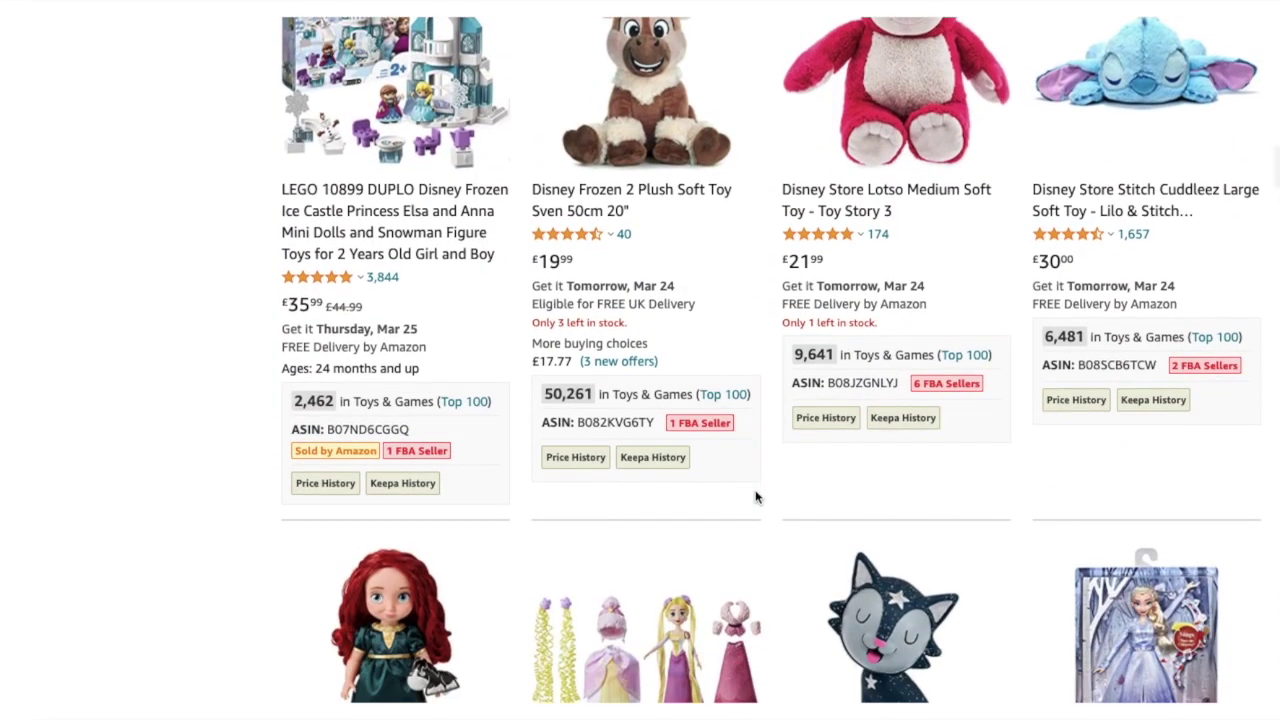
scroll(757, 497, "up", 1)
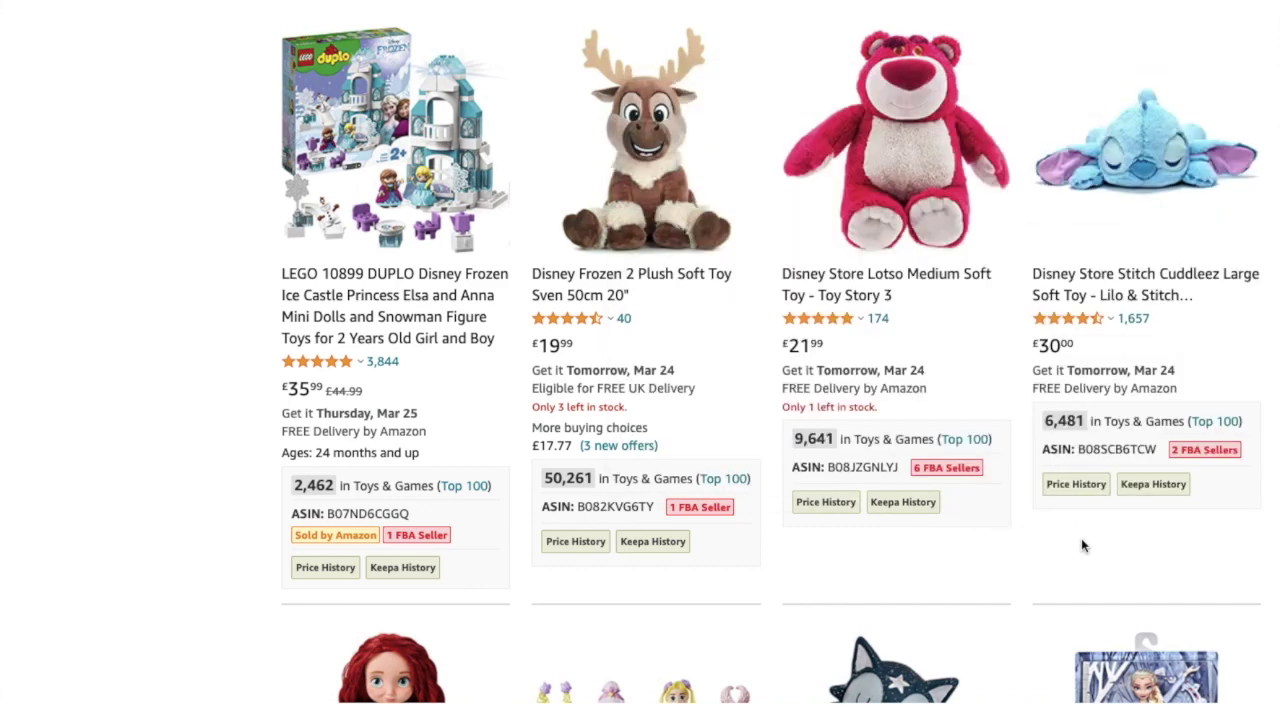
scroll(1081, 543, "up", 1)
scroll(1048, 606, "down", 6)
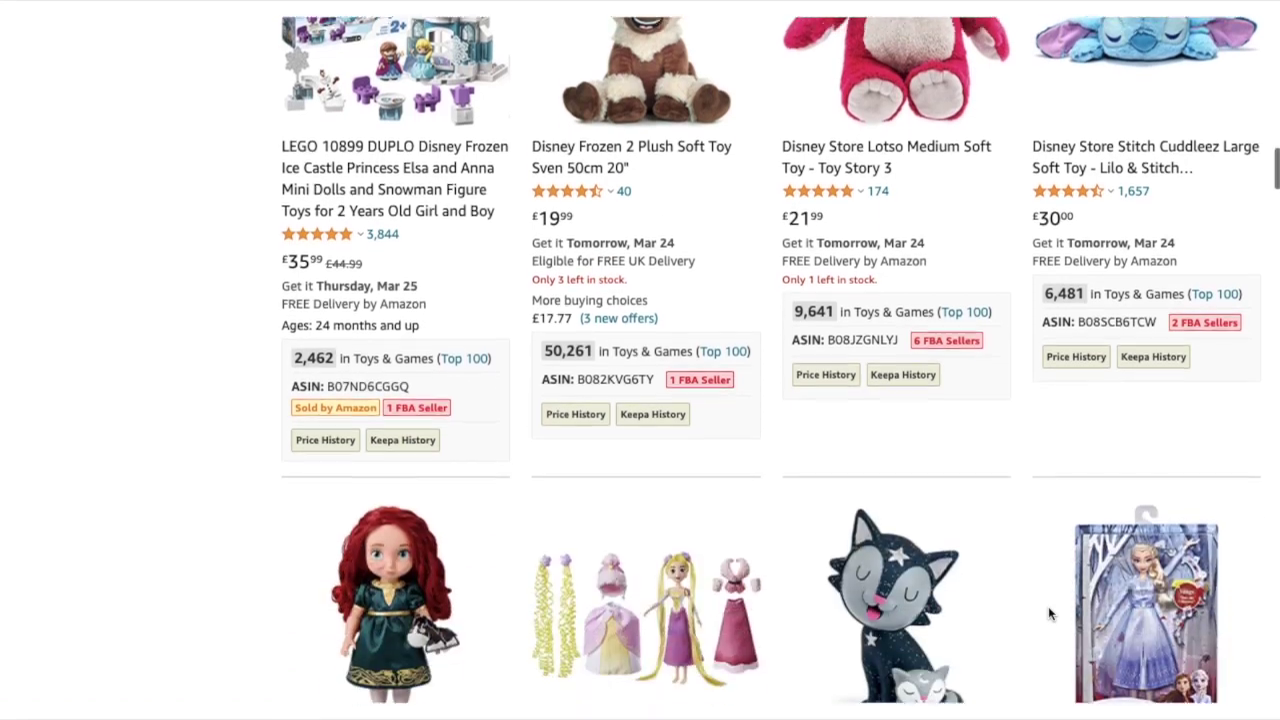
scroll(1048, 614, "down", 3)
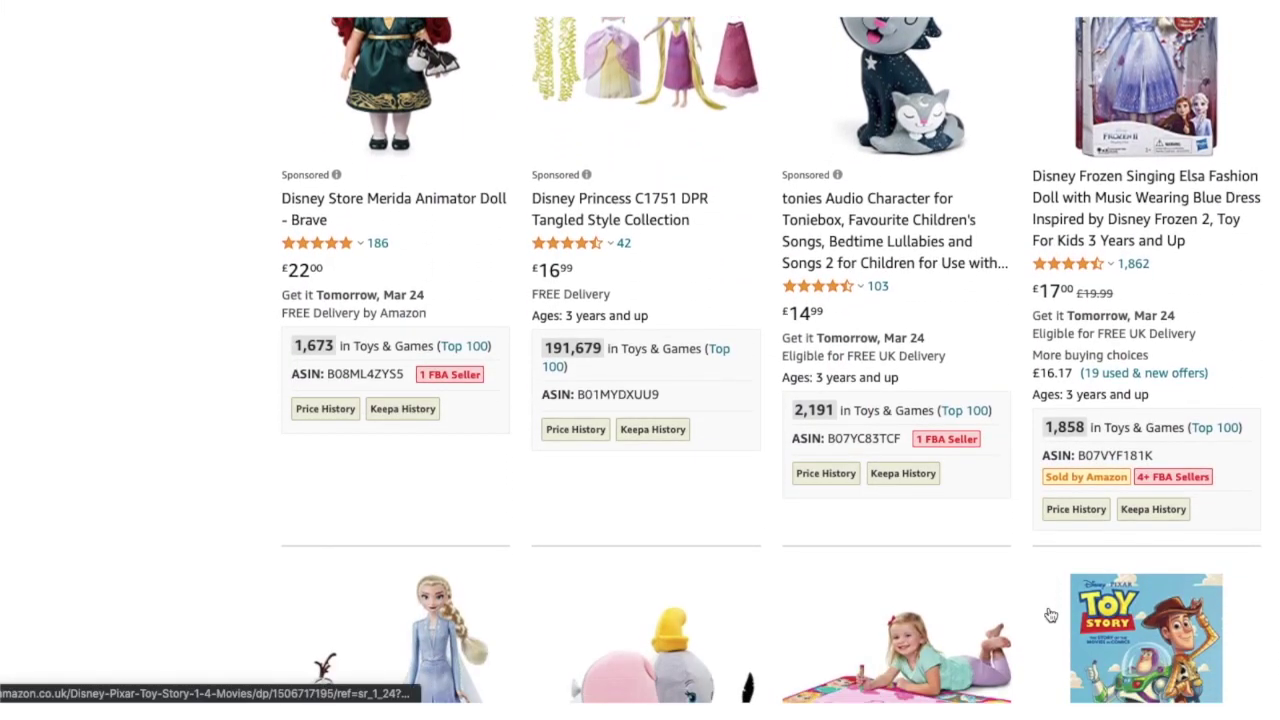
scroll(1050, 614, "down", 6)
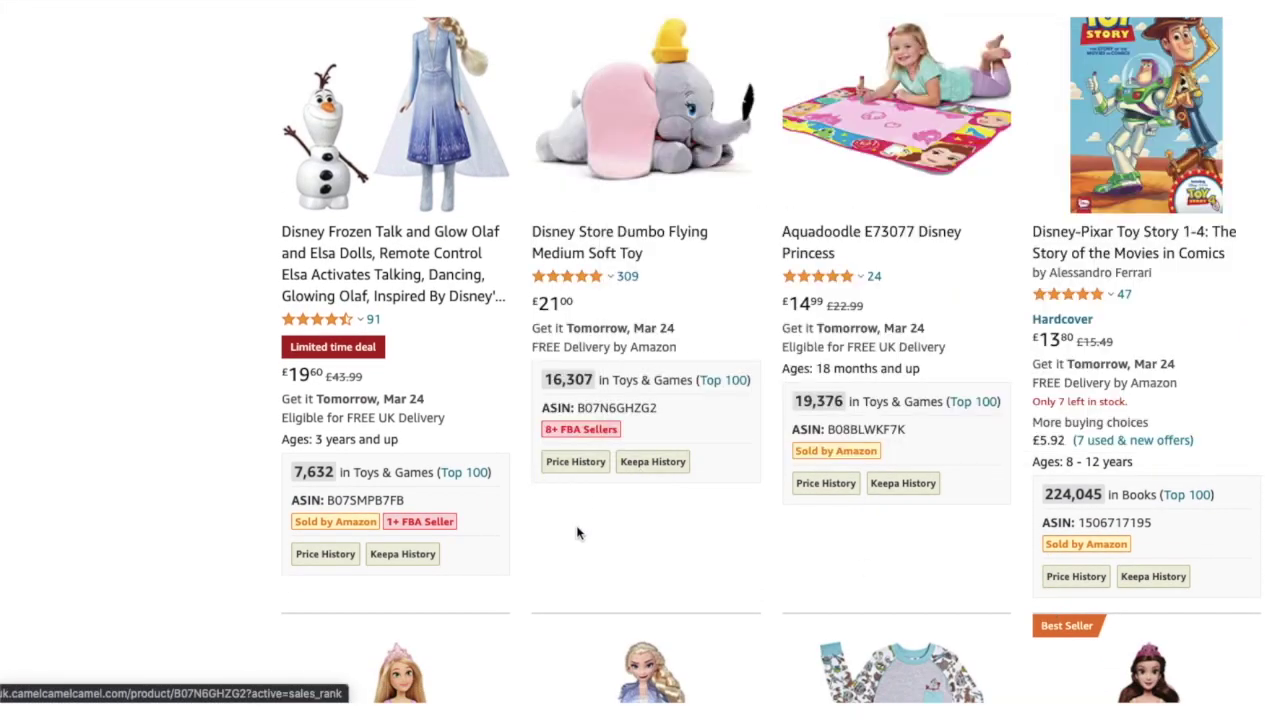
scroll(771, 409, "down", 6)
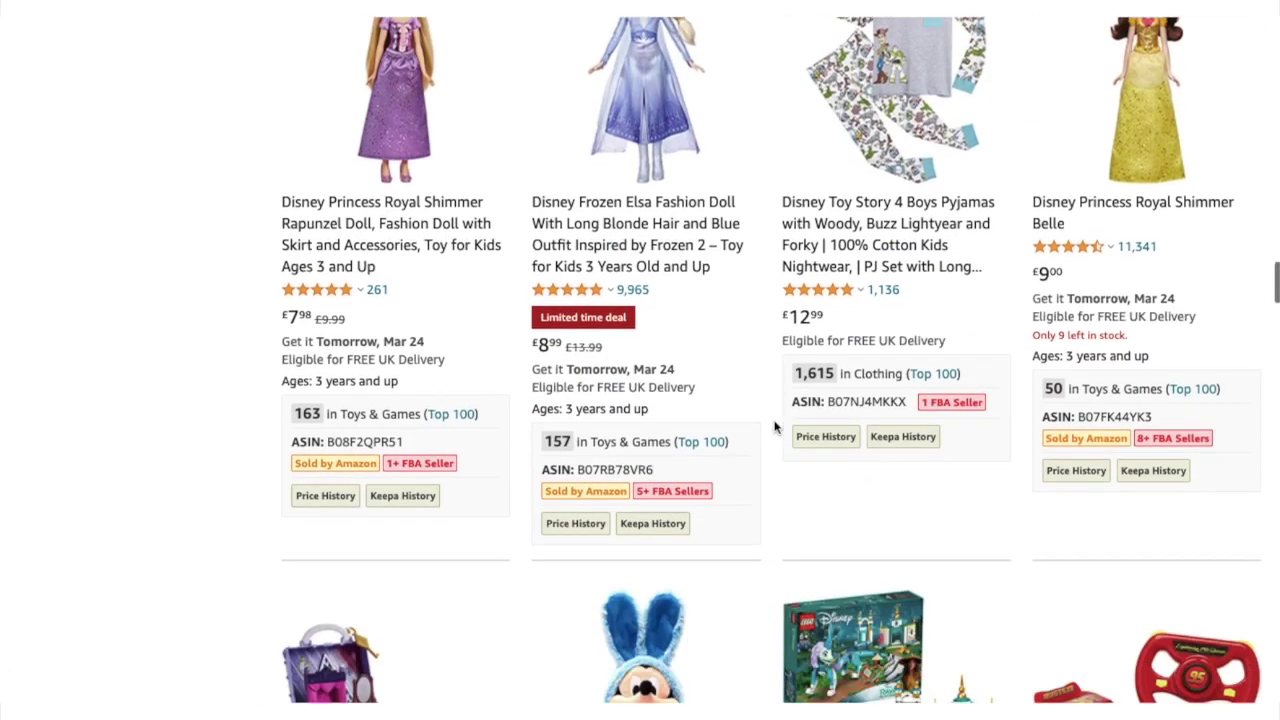
scroll(773, 427, "down", 1)
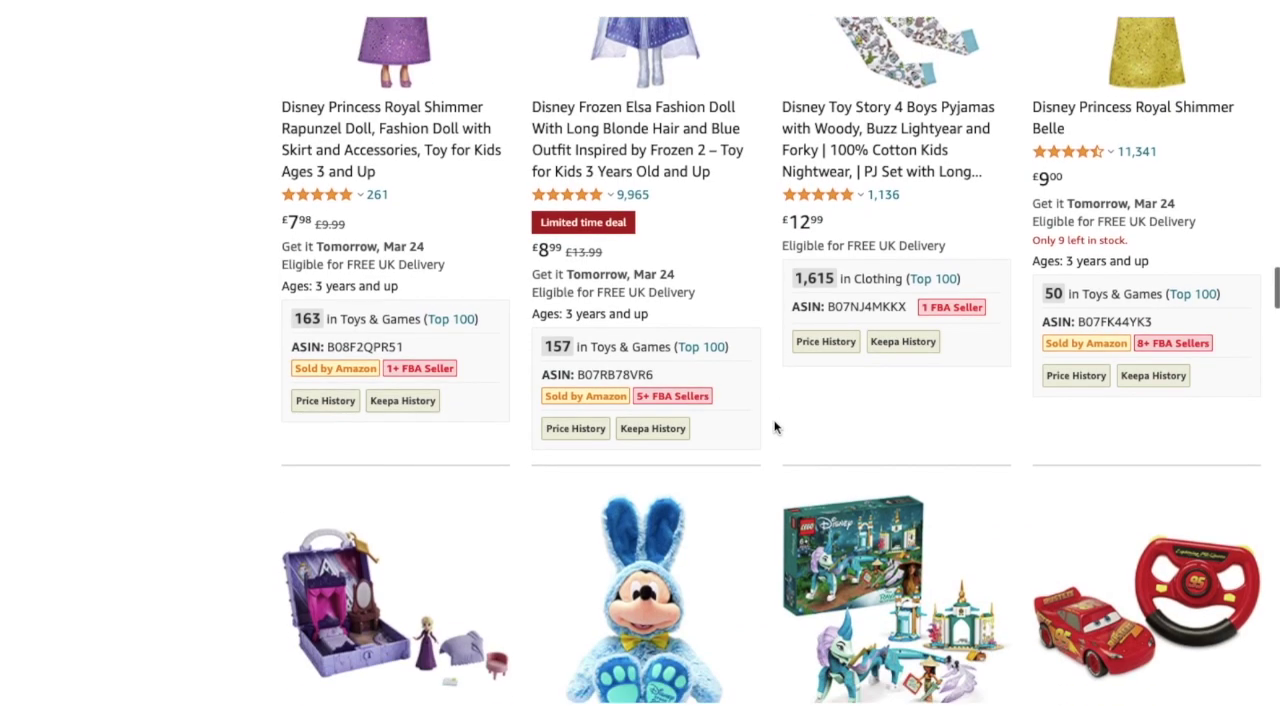
scroll(774, 424, "down", 3)
Step: Search Amazon for "jellycat"
scroll(774, 424, "up", 20)
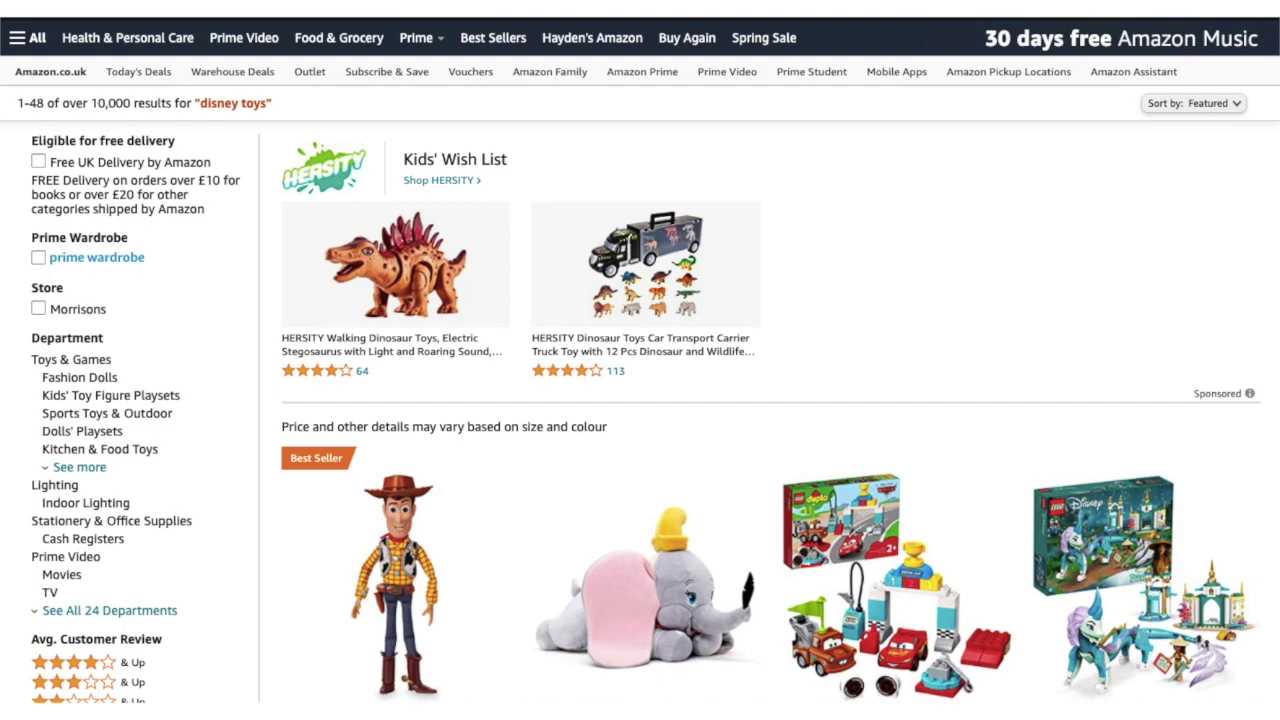
type("jellycat")
key("Return")
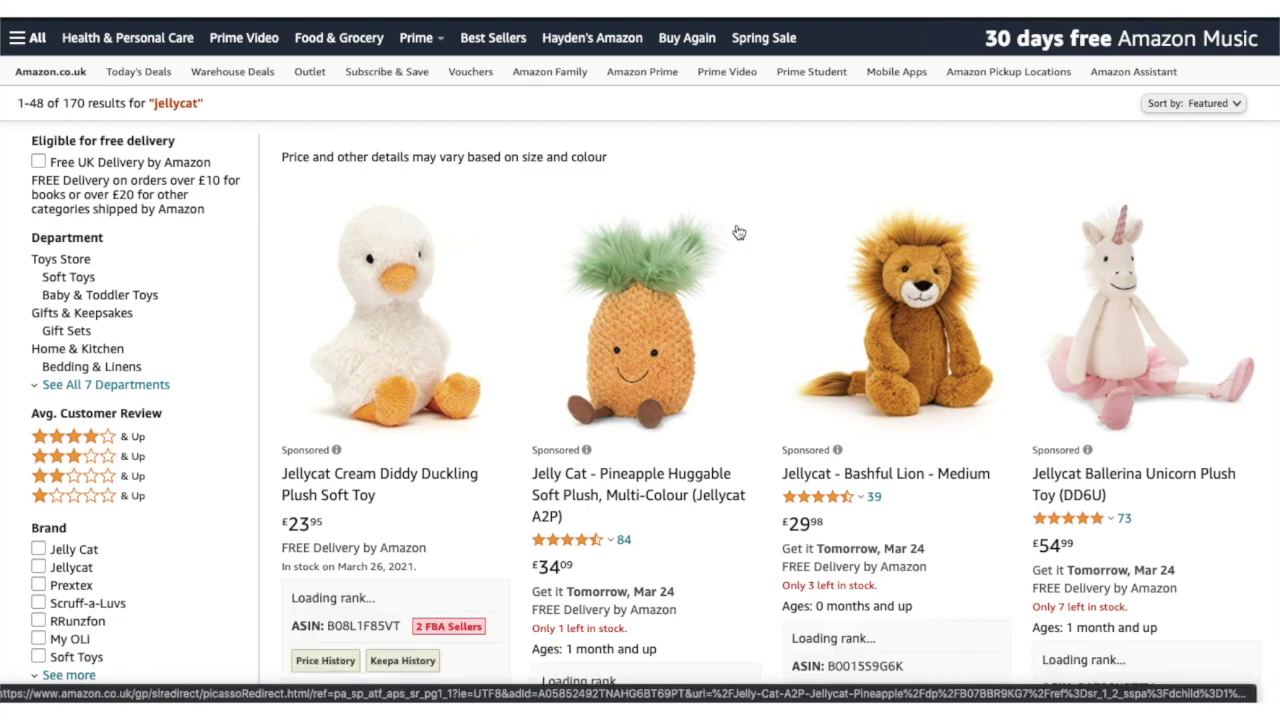
Step: Examine the prices, sales ranks and FBA seller tags of the Jellycat toys in the results
scroll(738, 232, "down", 2)
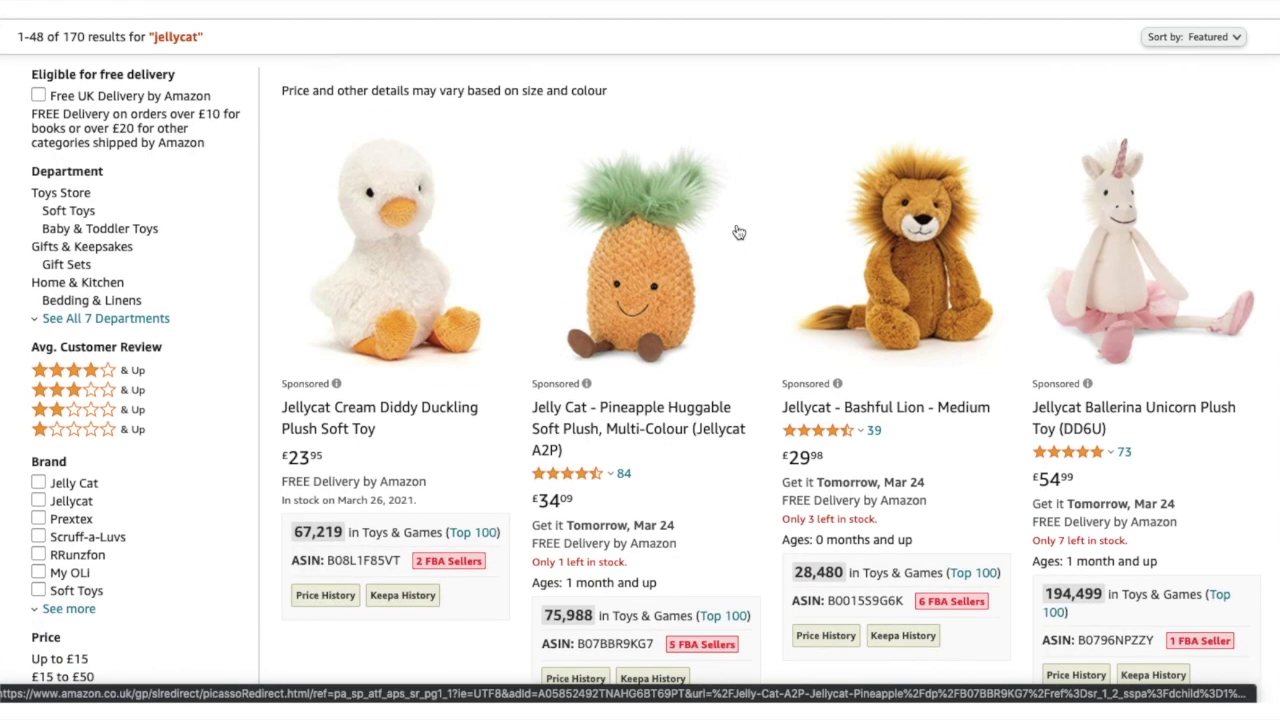
scroll(930, 533, "down", 2)
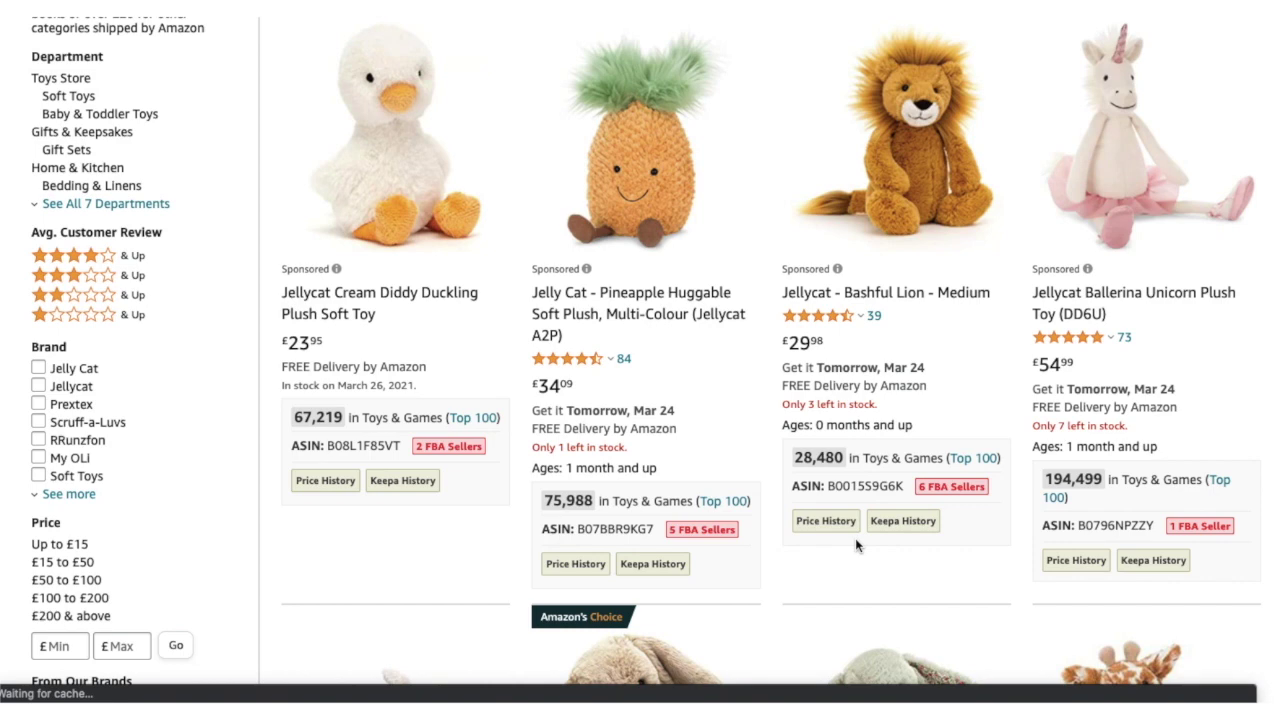
scroll(855, 543, "down", 1)
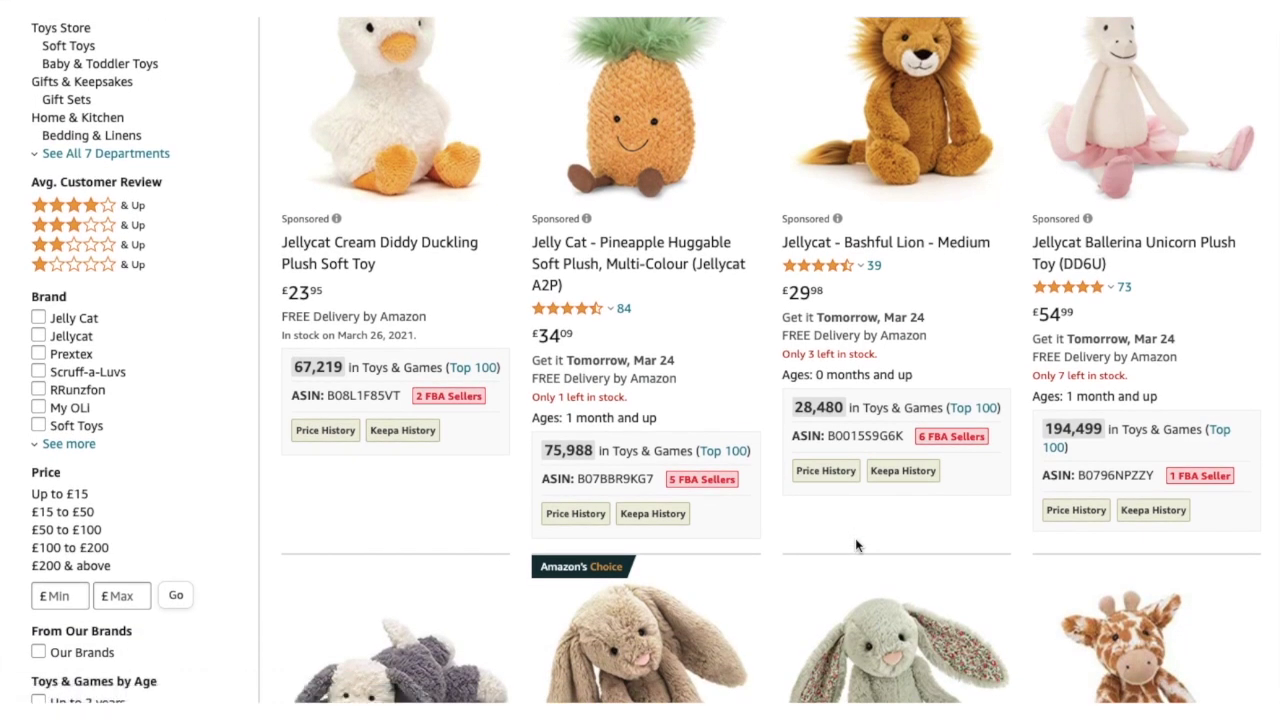
scroll(855, 545, "down", 2)
scroll(843, 297, "down", 5)
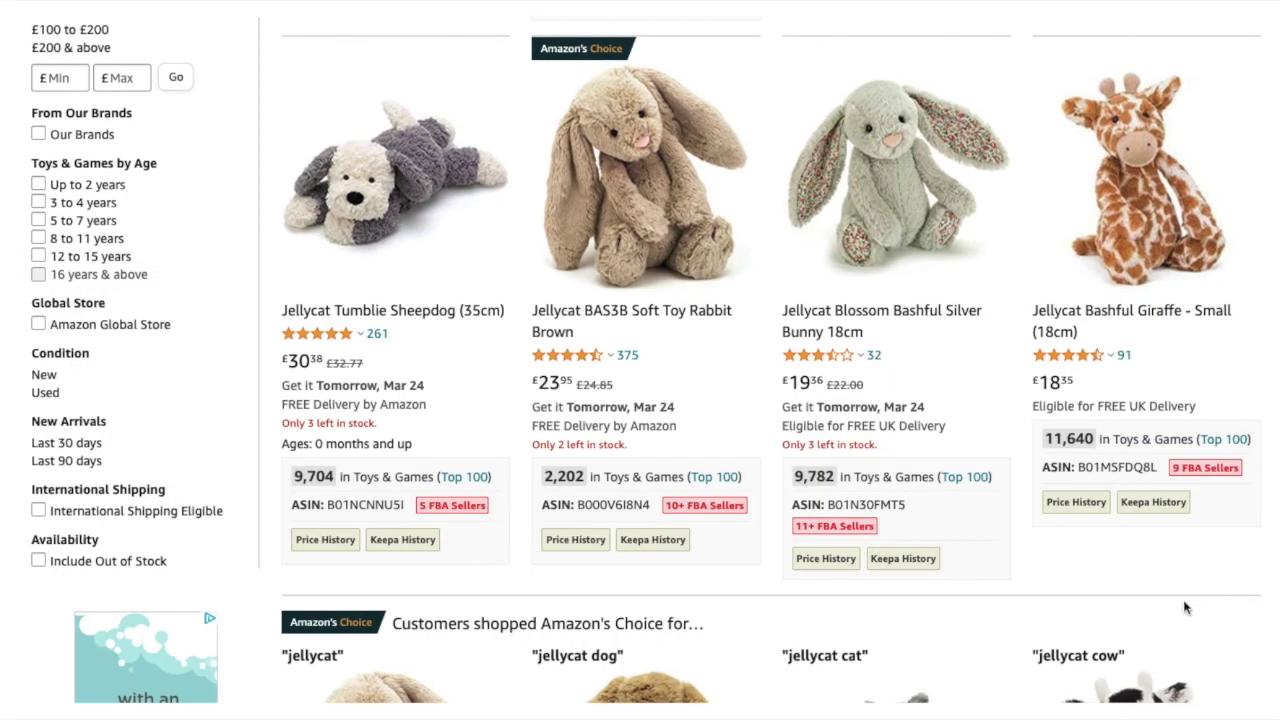
scroll(1186, 606, "down", 1)
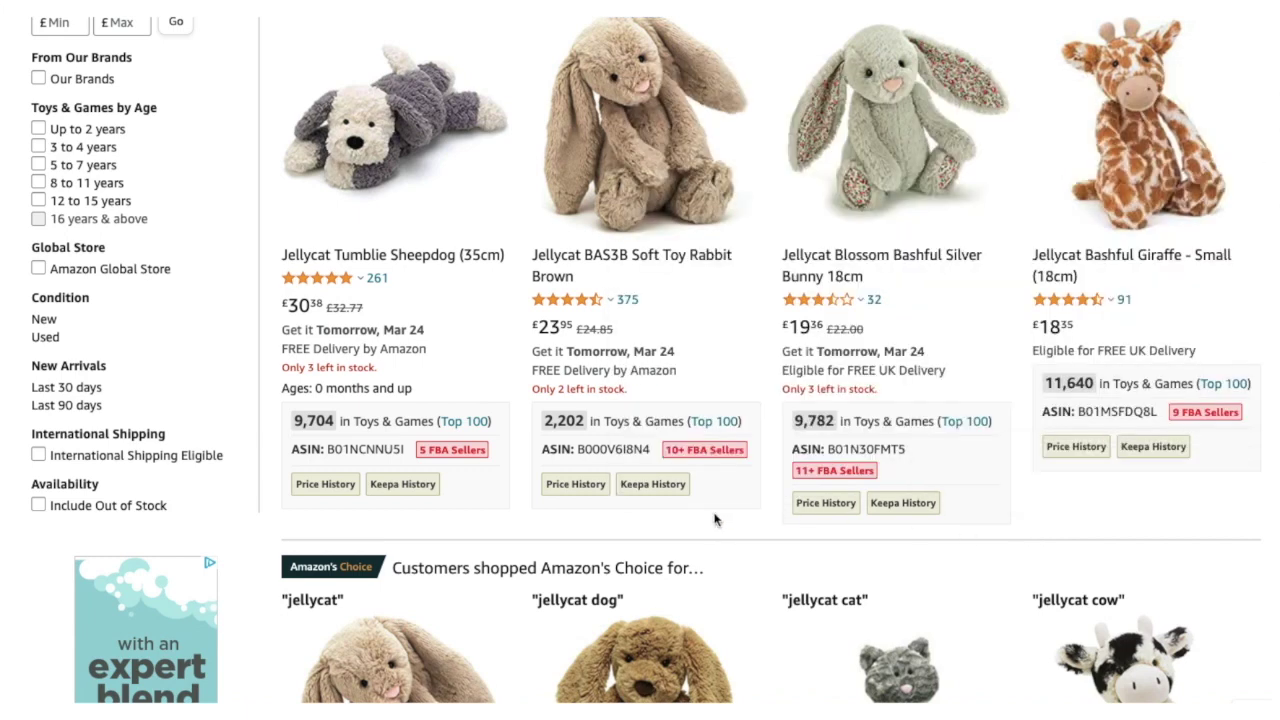
scroll(1080, 510, "down", 4)
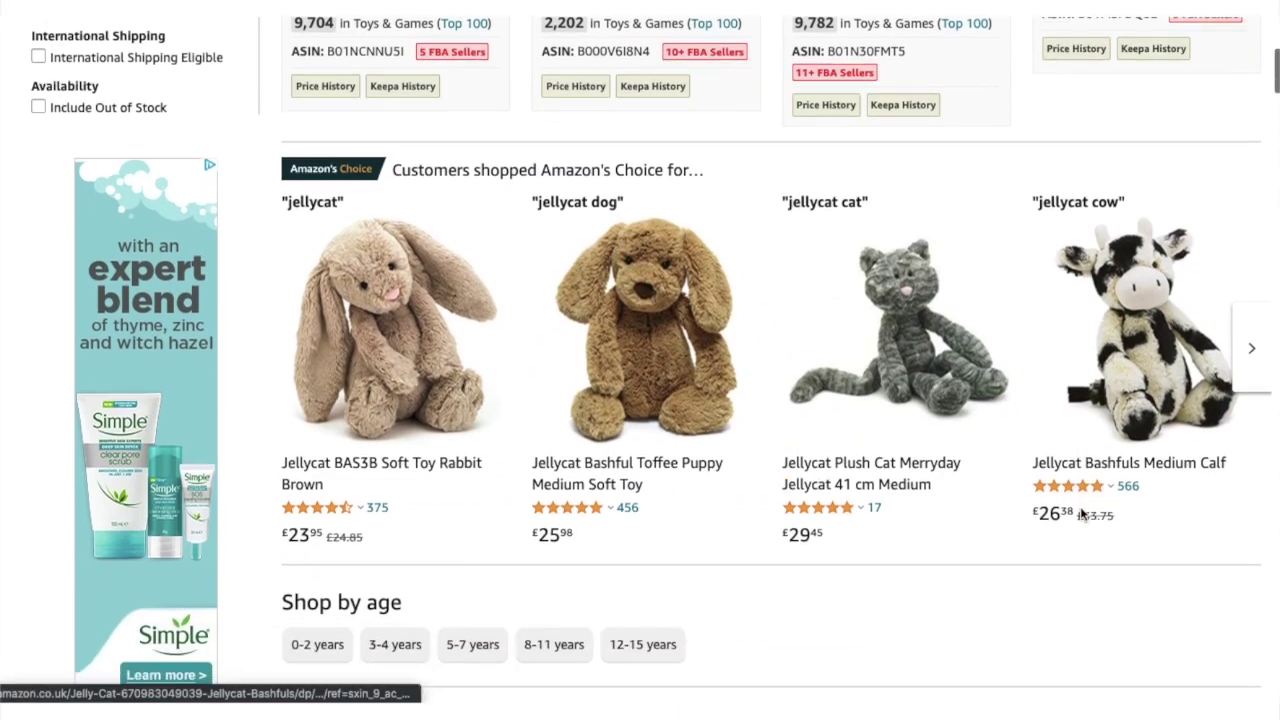
scroll(1080, 512, "down", 6)
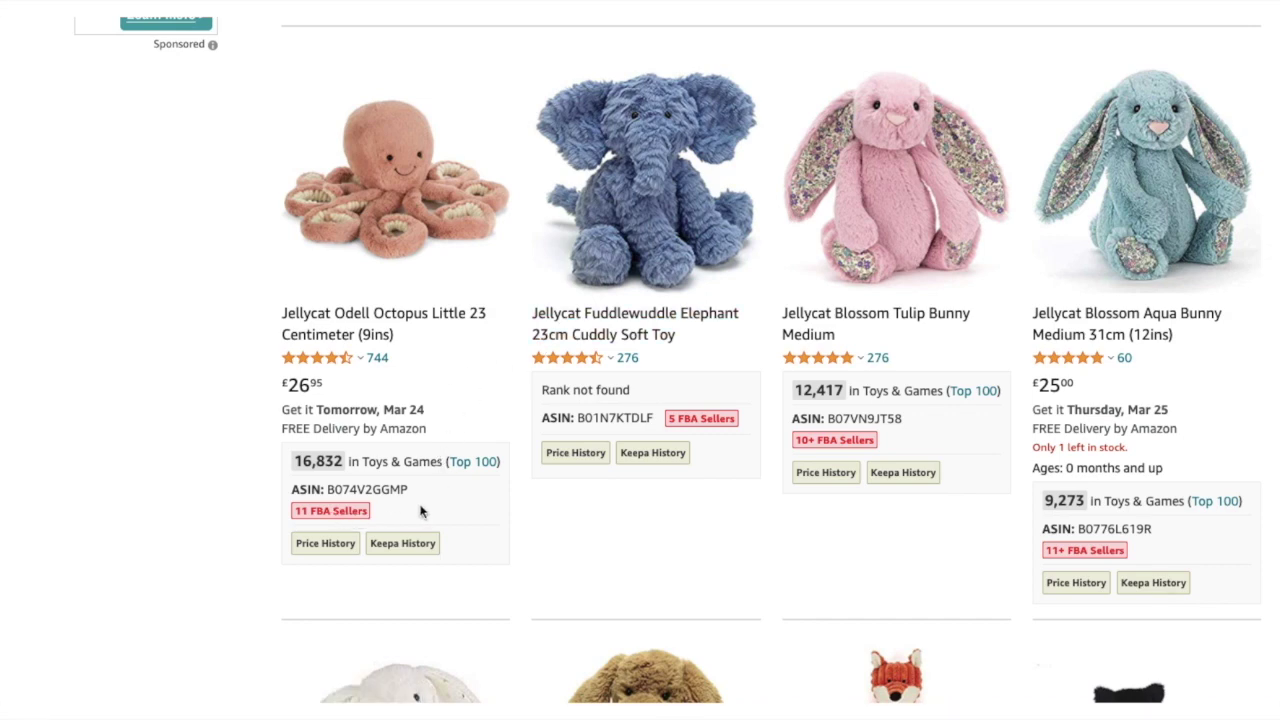
Step: Search Google for "Jellycat Odell Octopus Little 23 Centimeter (9ins)" and compare the prices at other retailers
right_click(380, 314)
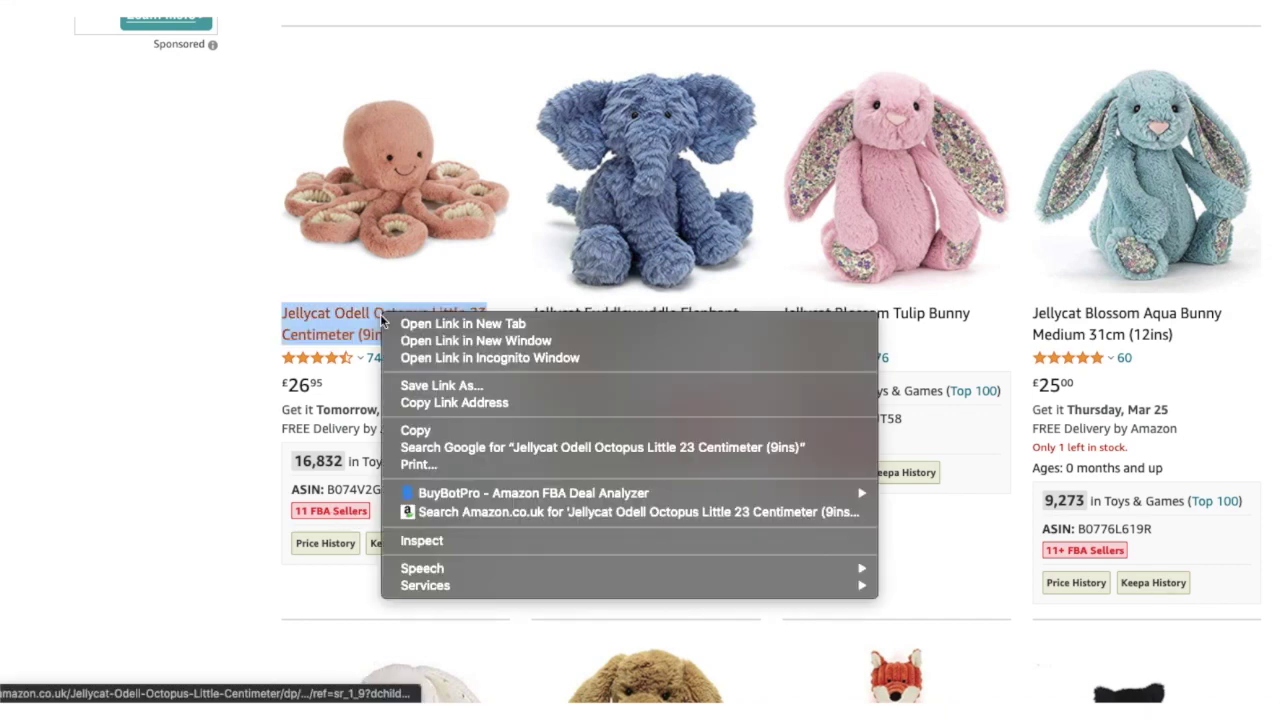
left_click(447, 442)
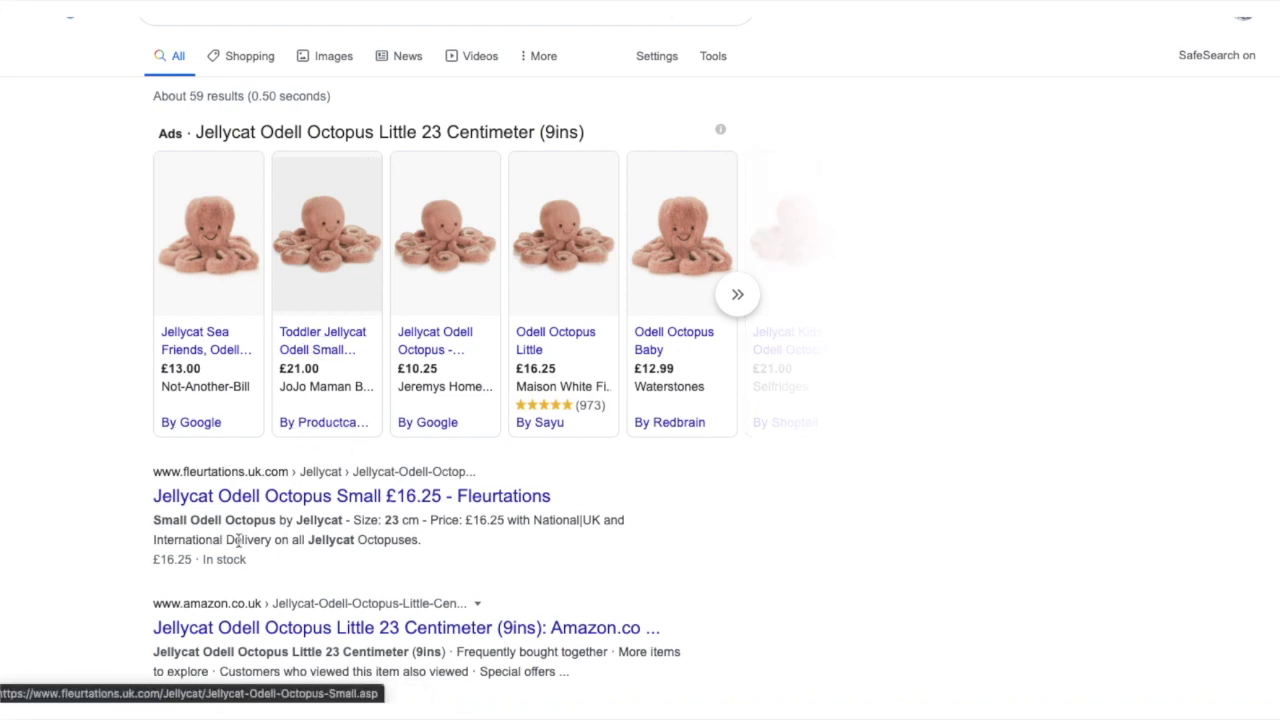
scroll(306, 528, "down", 1)
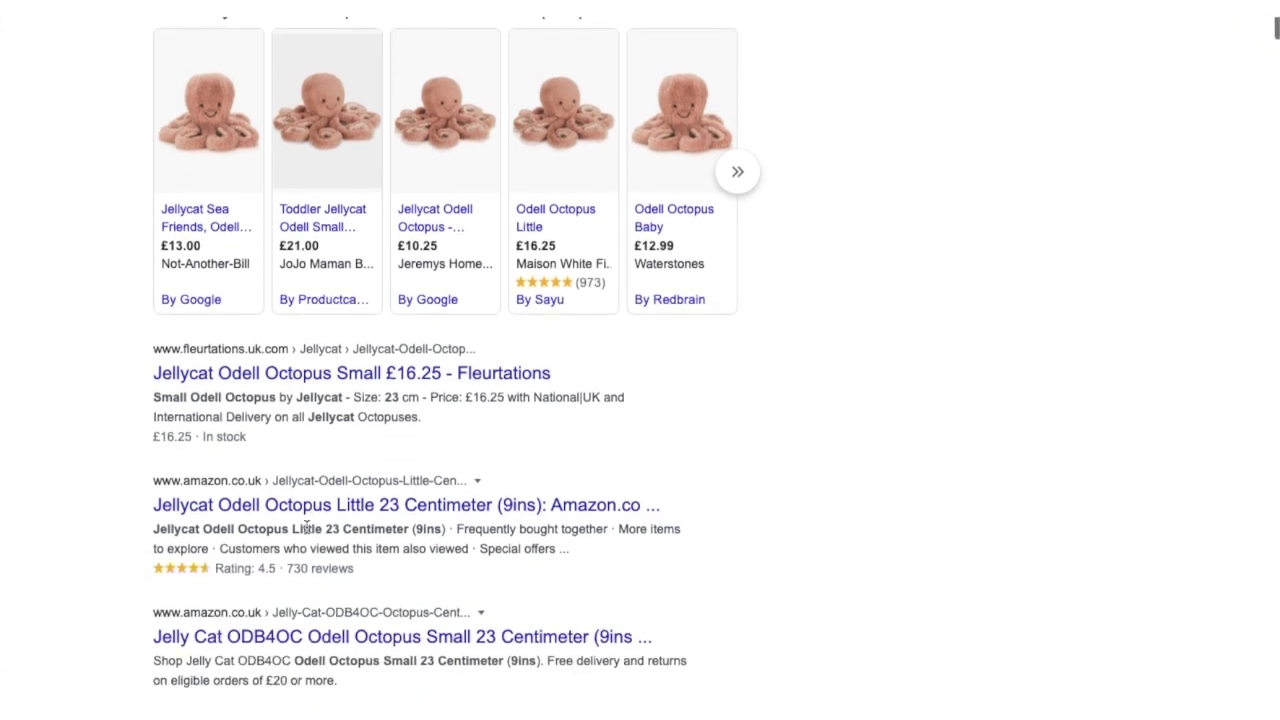
scroll(251, 449, "up", 1)
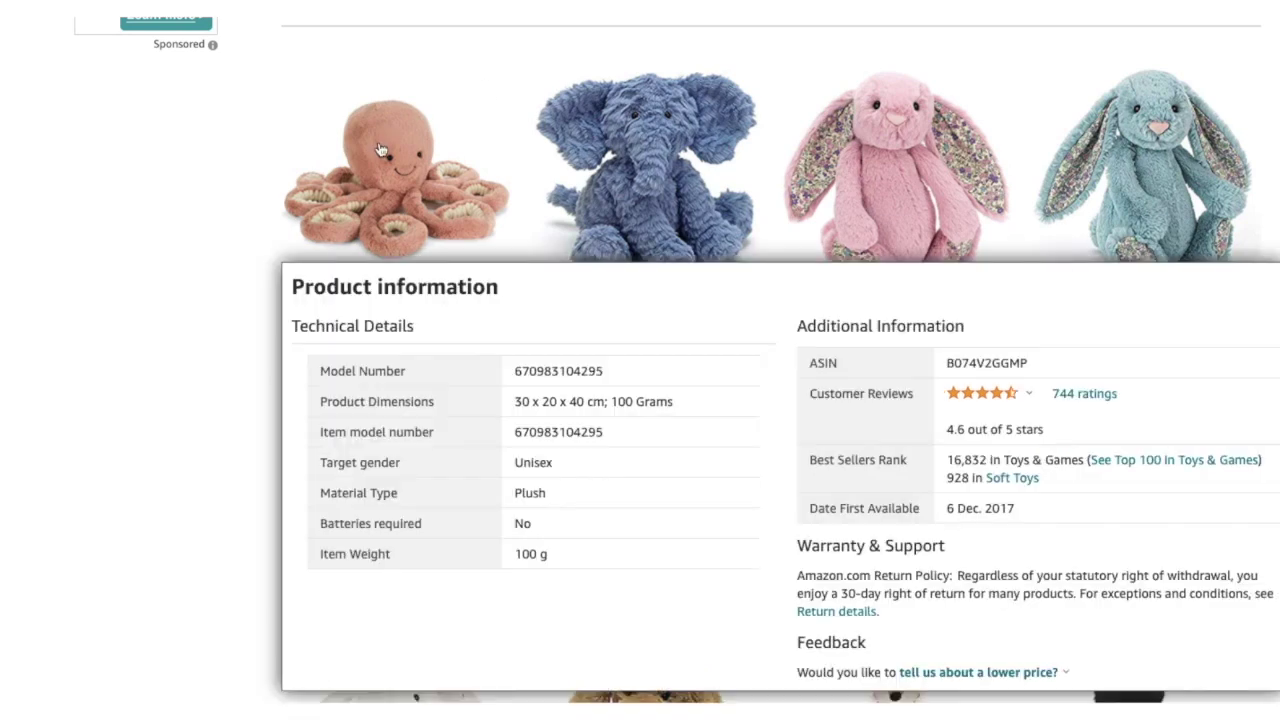
Step: Open the Jellycat Odell Octopus Little listing on Amazon and analyze it in BuyBotPro with a buy price of £16.25
left_click(380, 150)
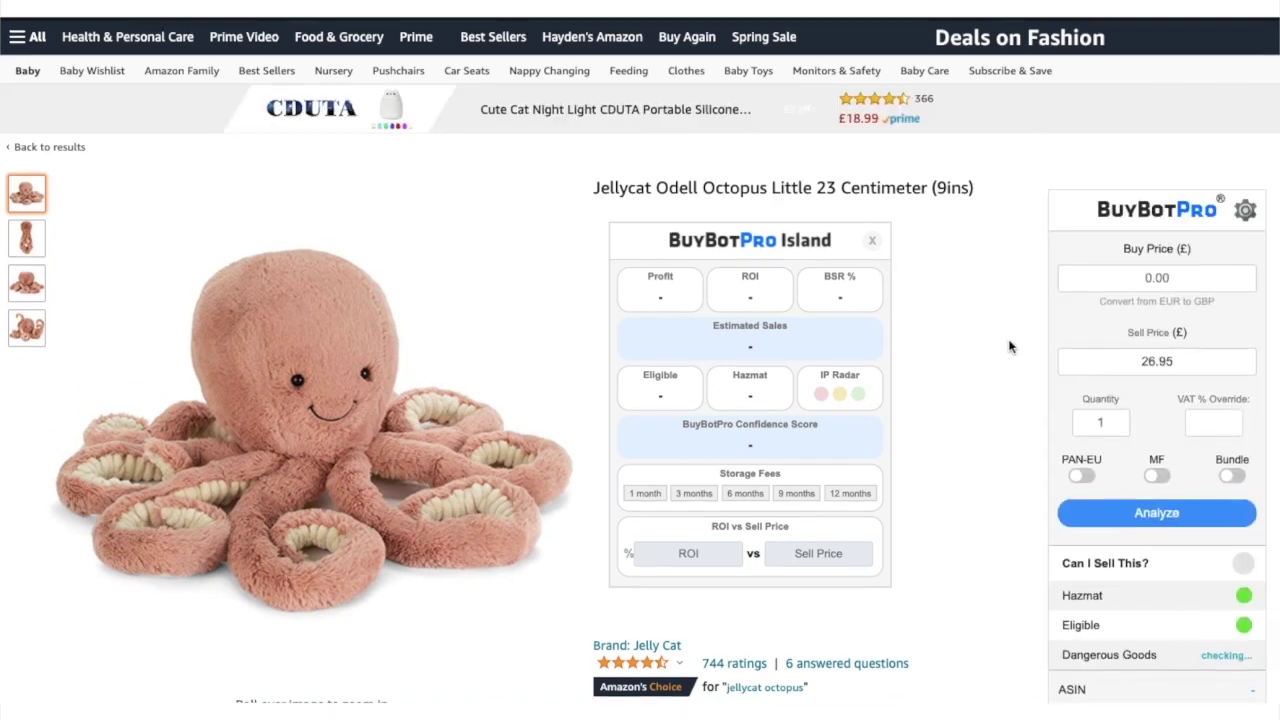
scroll(1009, 346, "down", 1)
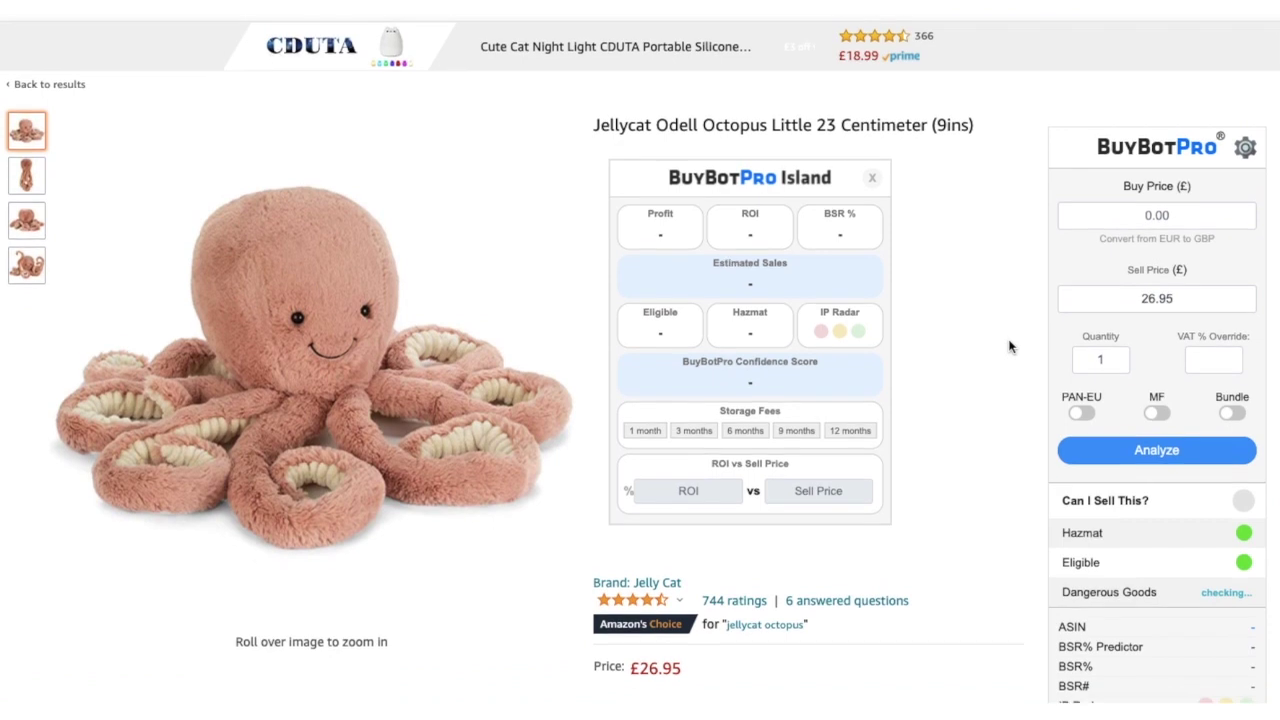
left_click(1168, 217)
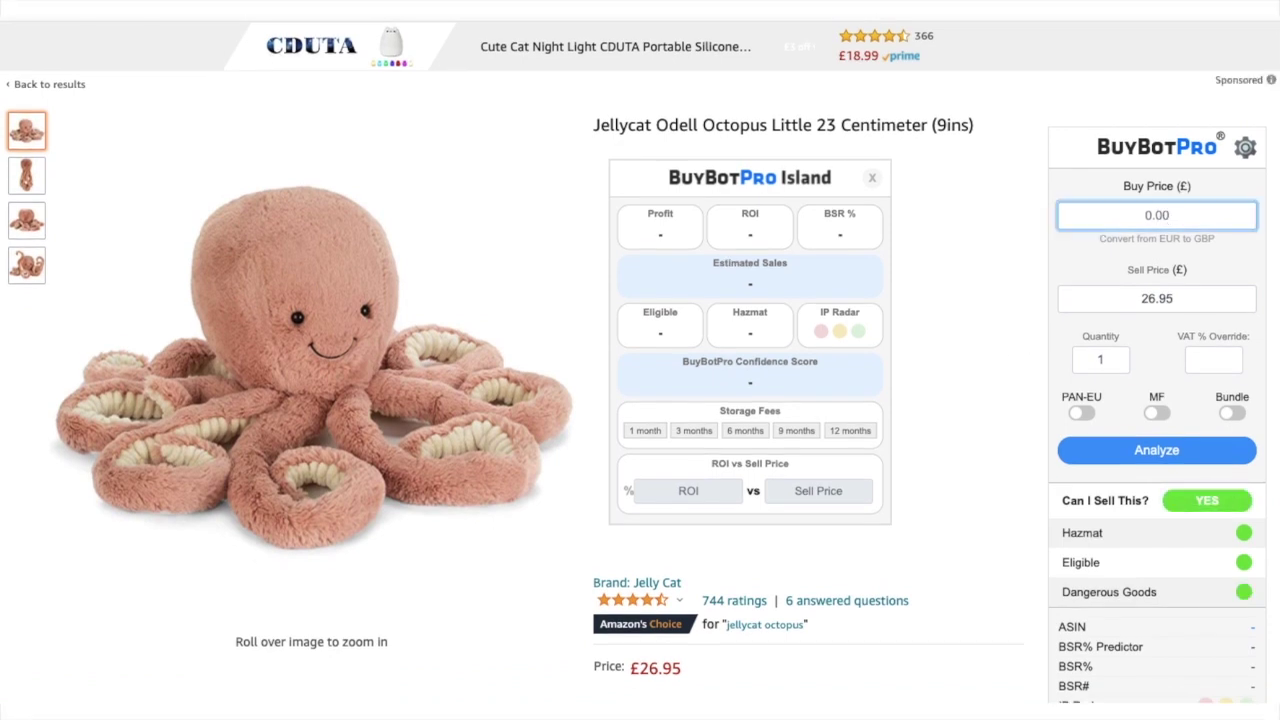
type("1,616.25")
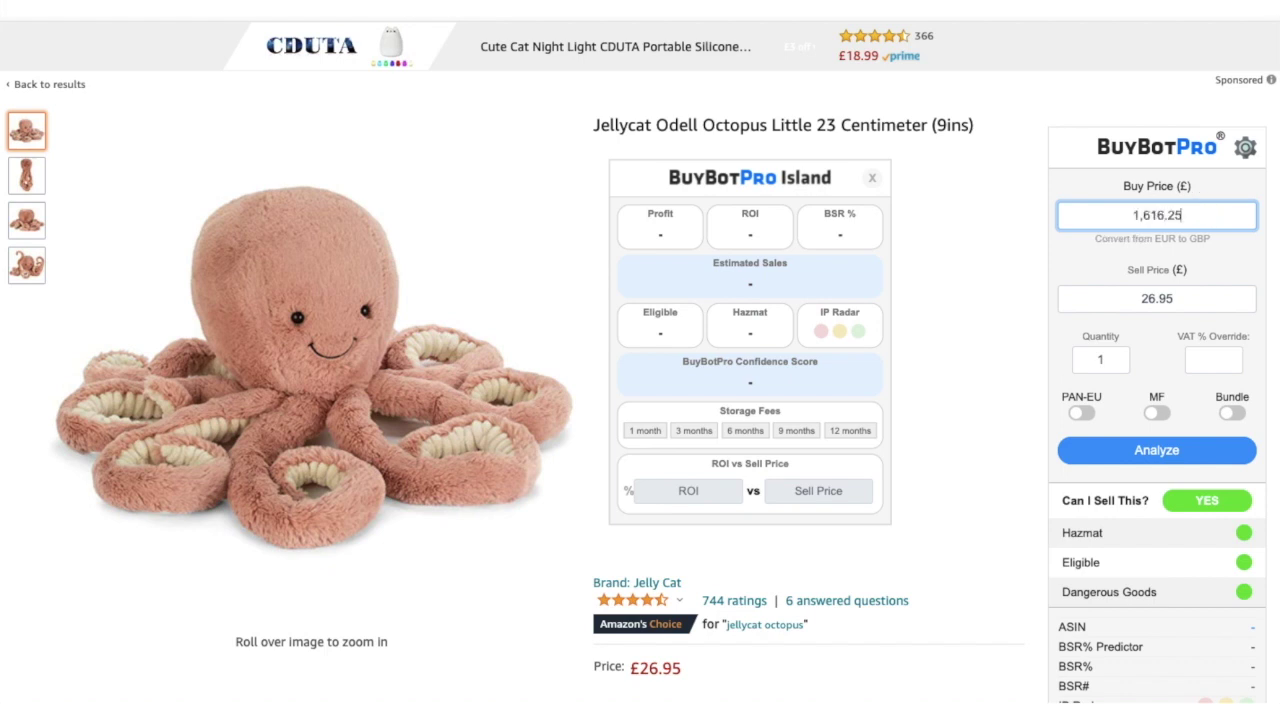
key("BackSpace")
key("BackSpace")
key("BackSpace")
key("BackSpace")
type(".25")
key("Return")
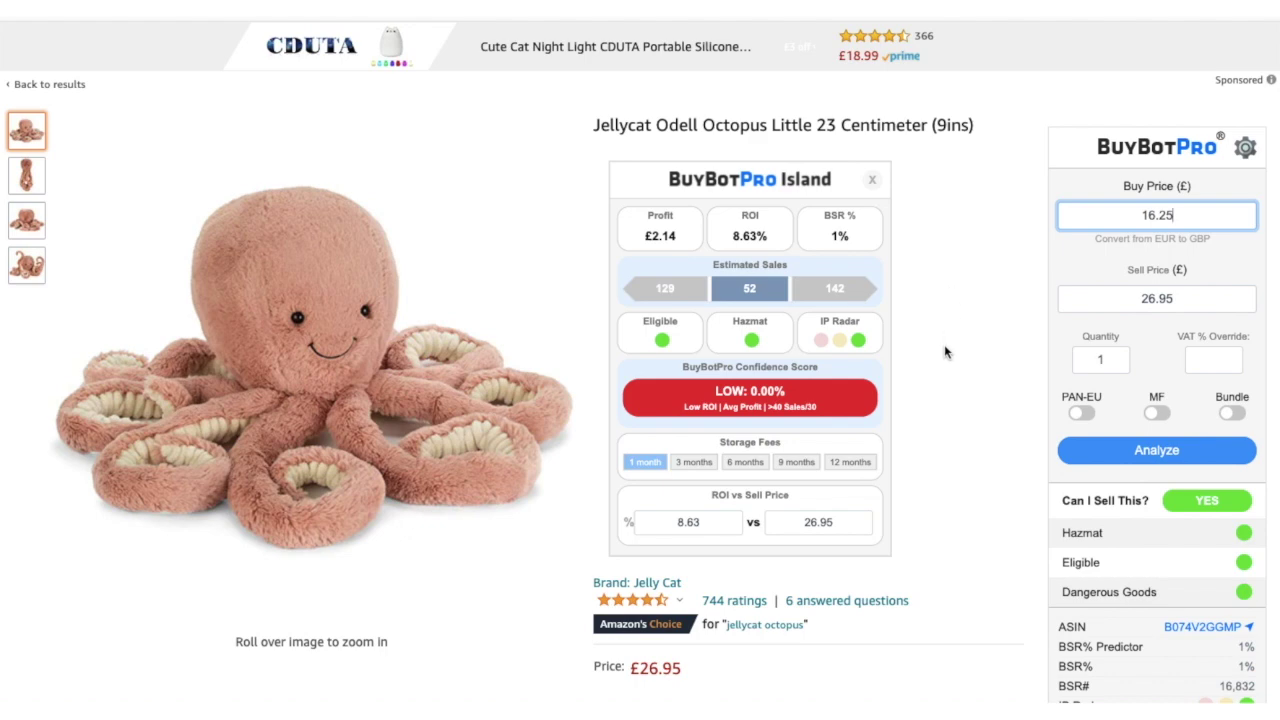
Step: Examine the octopus's BuyBotPro sales estimate, competing sellers, multi-market figures and 90-day price and rank history
scroll(945, 351, "down", 4)
scroll(945, 351, "down", 3)
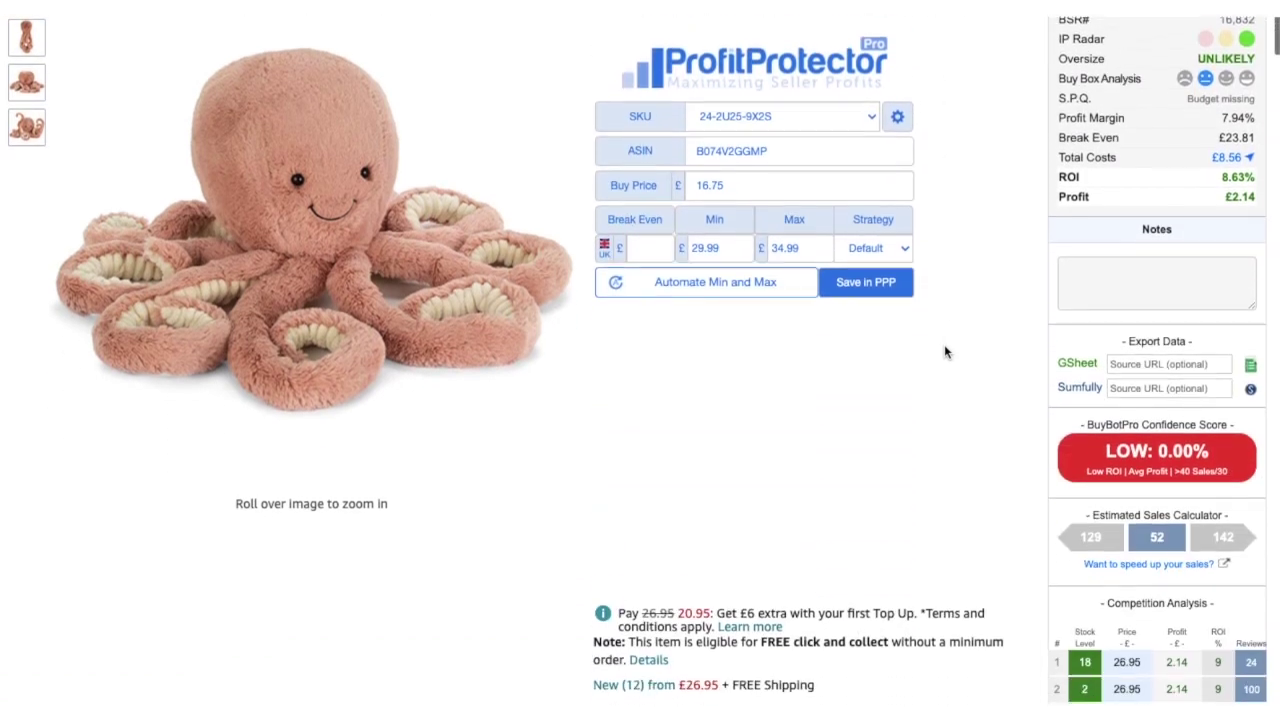
scroll(945, 352, "down", 1)
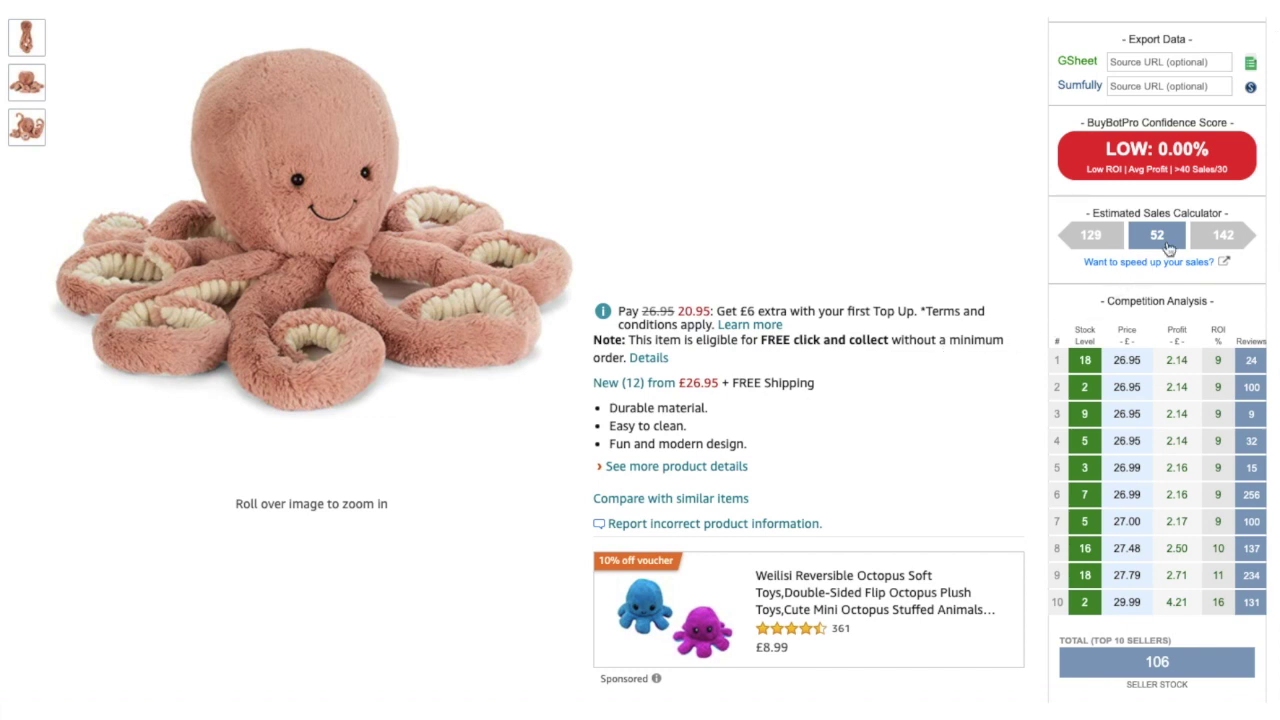
mouse_move(1175, 240)
scroll(986, 314, "down", 9)
scroll(986, 314, "up", 5)
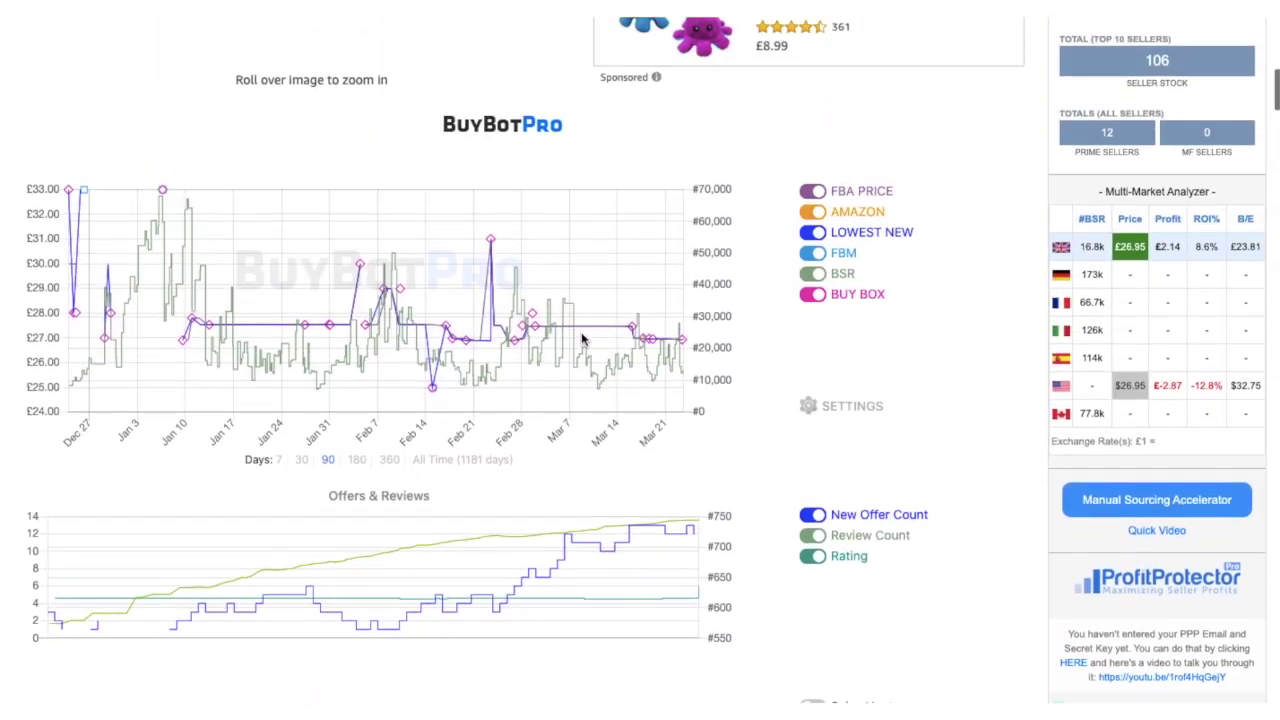
left_click_drag(500, 256, 685, 345)
mouse_move(683, 345)
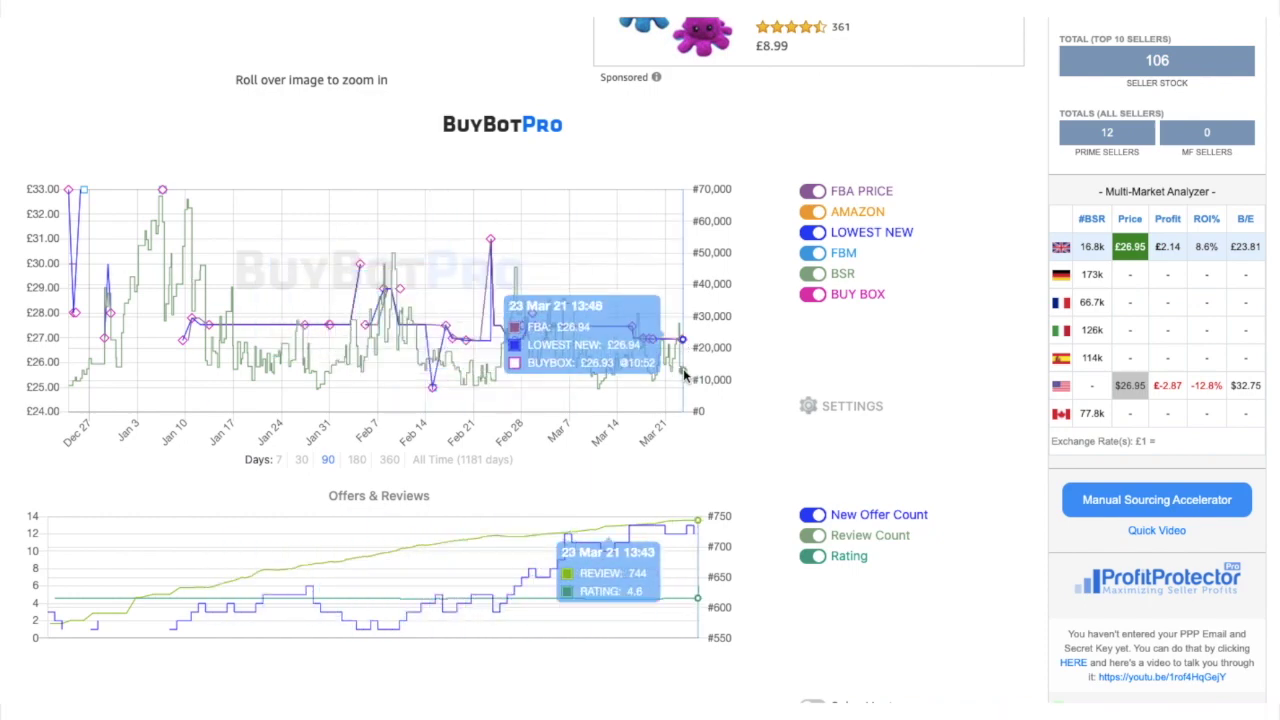
scroll(684, 370, "up", 5)
scroll(684, 374, "up", 6)
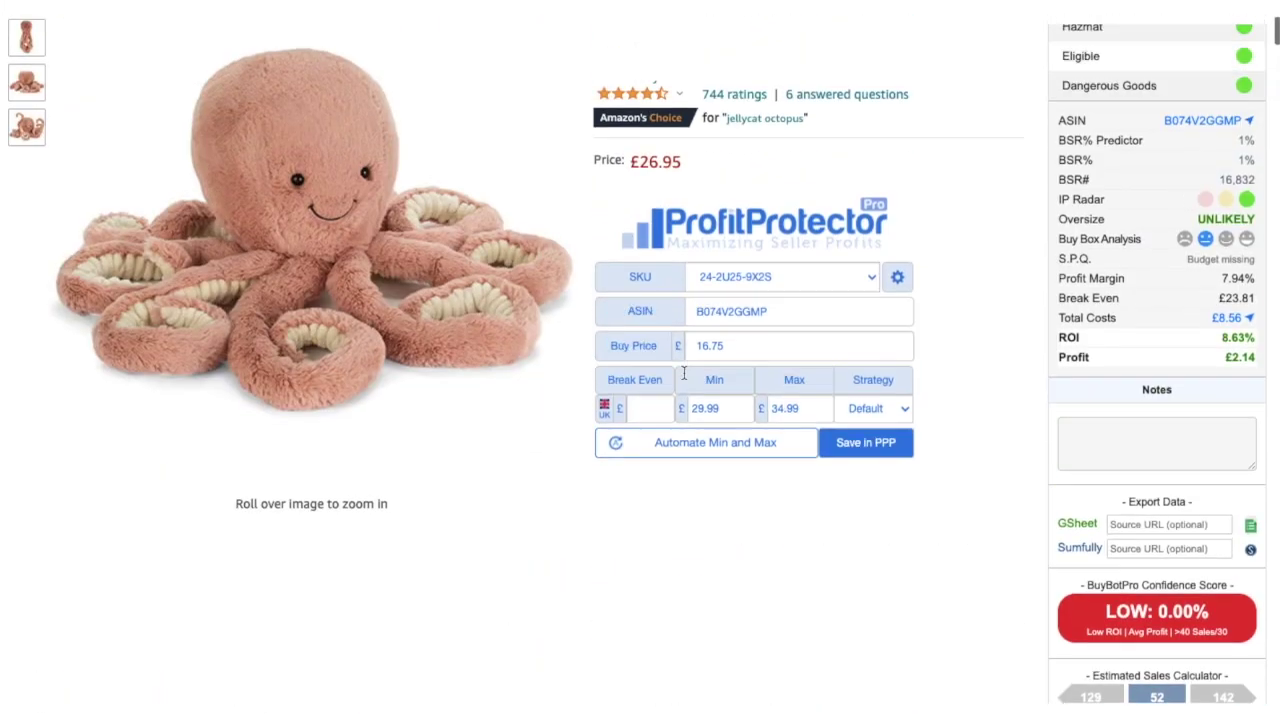
scroll(684, 377, "up", 5)
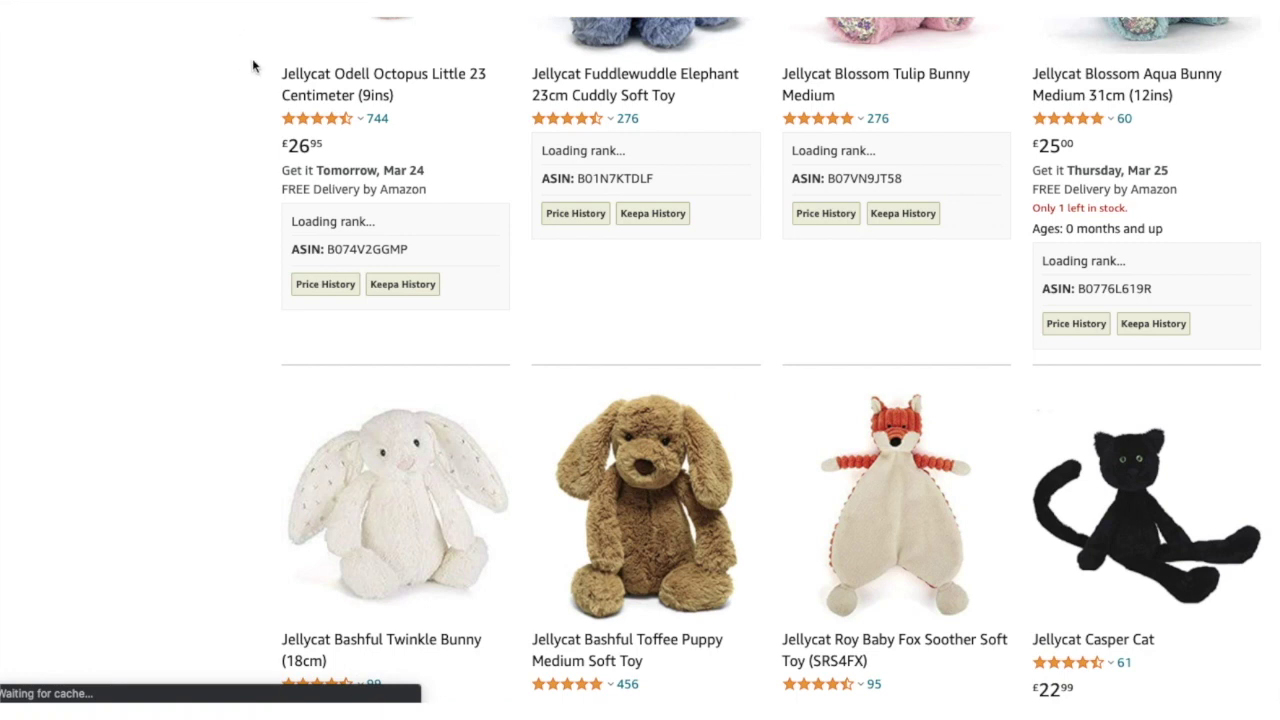
Step: Reopen the Jellycat Odell Octopus Little listing and open the full product list of its seller, Alpha To Zulu
scroll(451, 270, "up", 3)
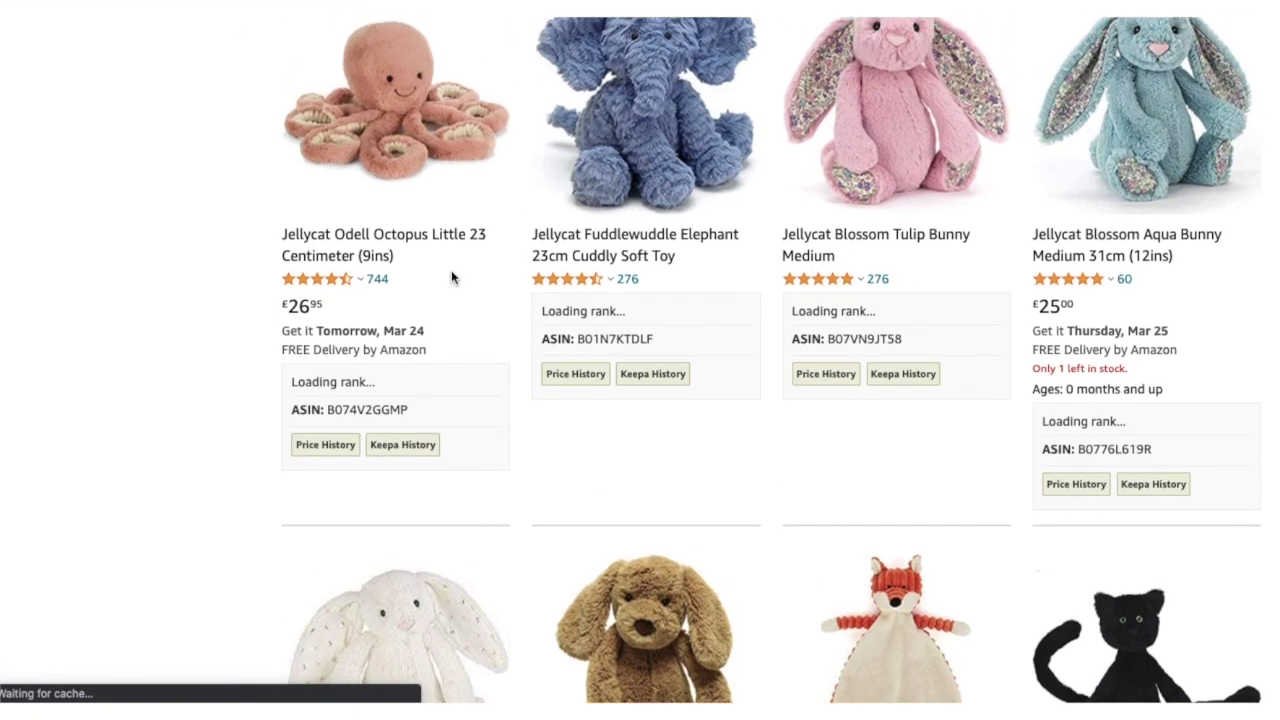
left_click(424, 148)
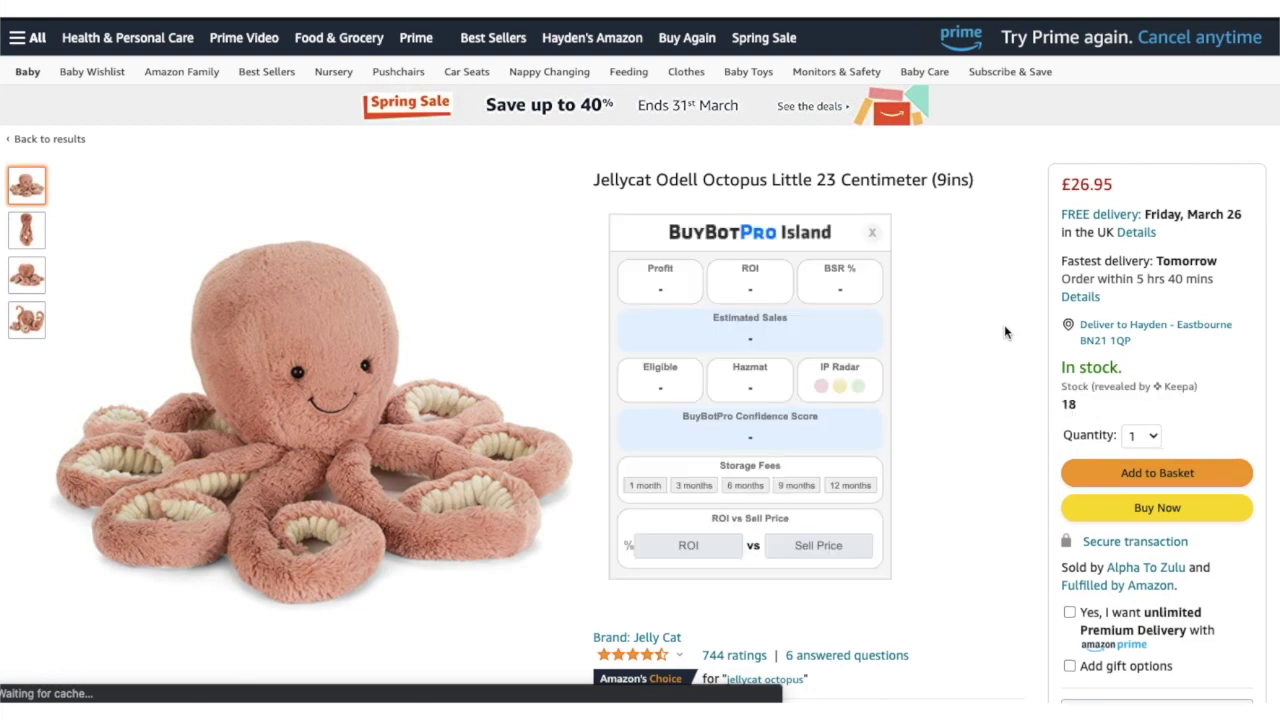
scroll(1005, 332, "down", 1)
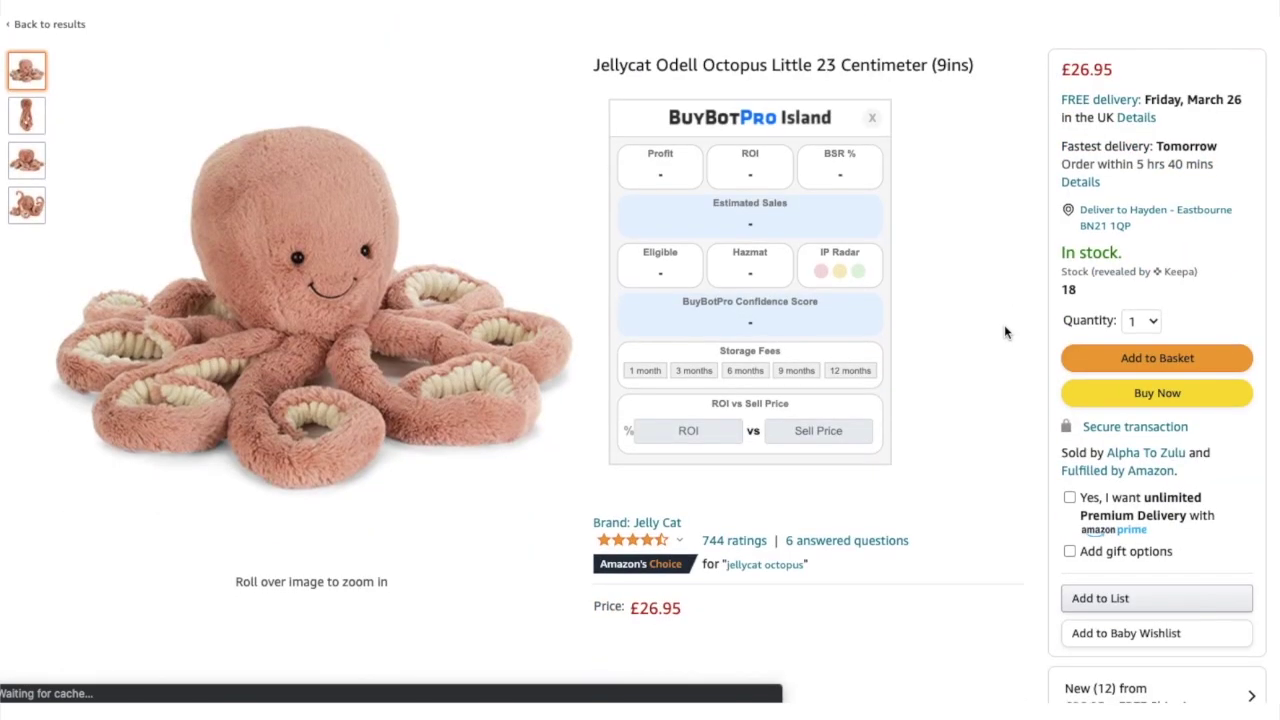
left_click(1117, 455)
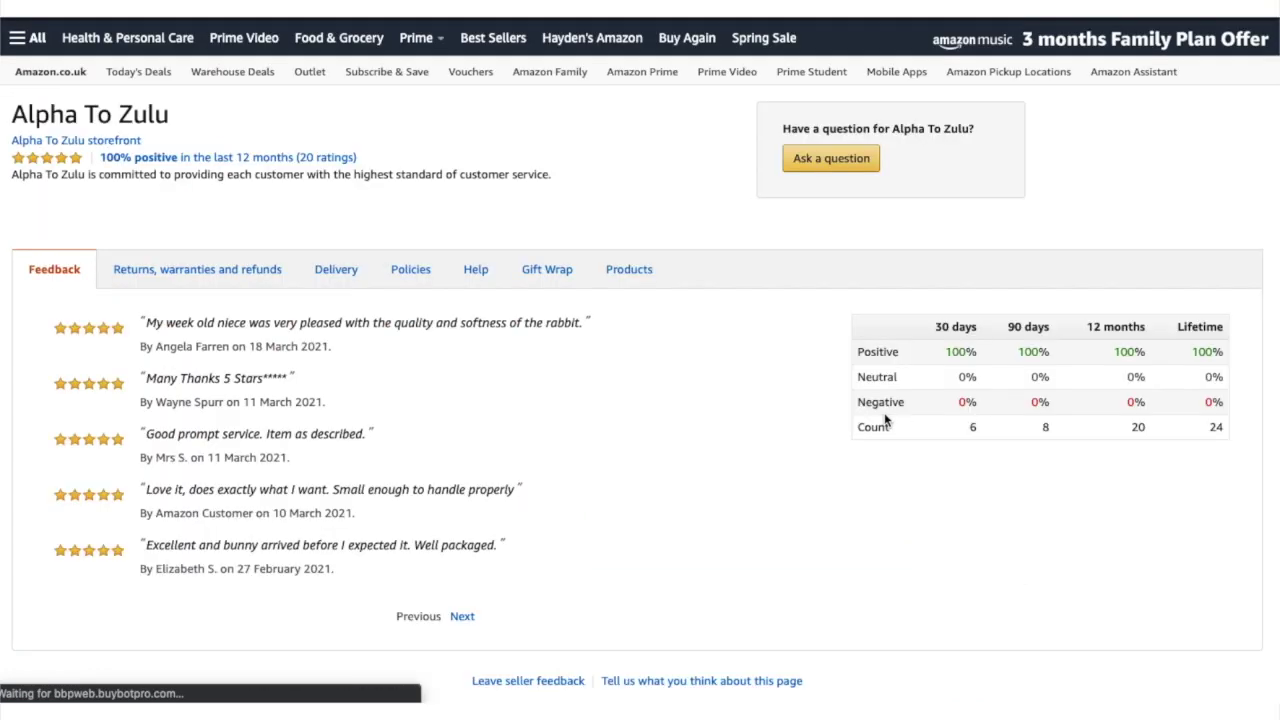
left_click(629, 270)
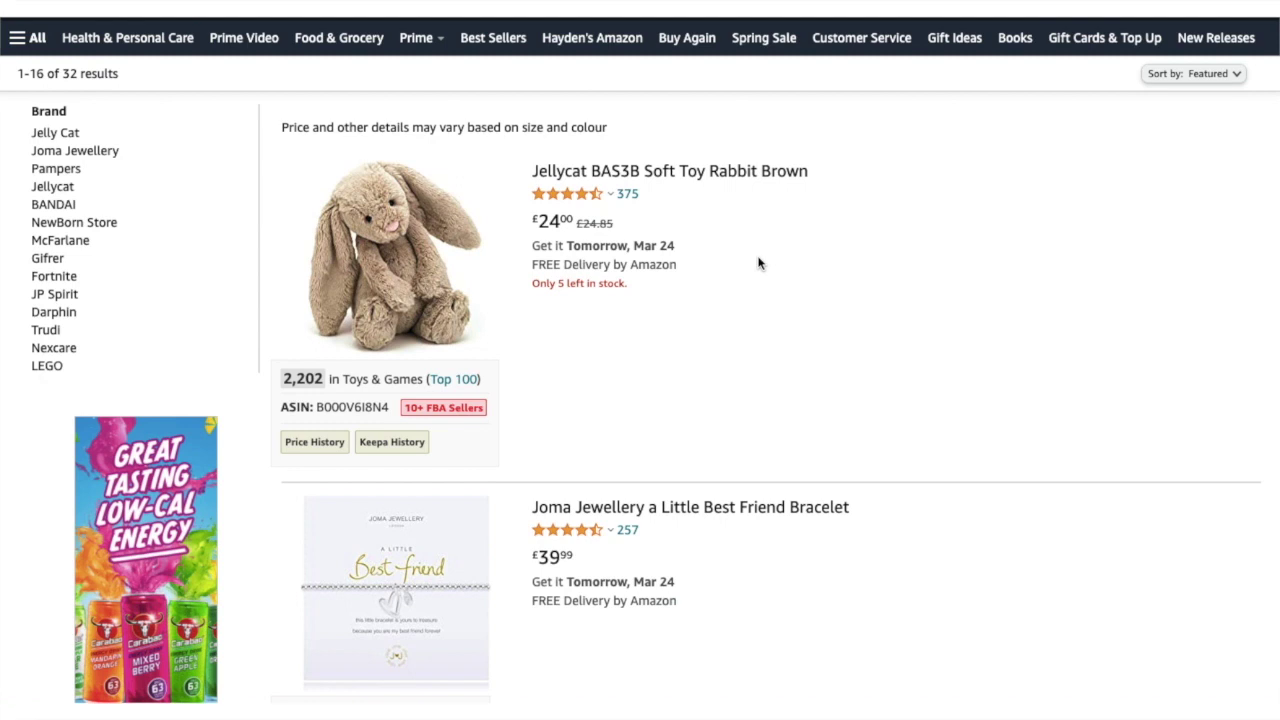
Step: Examine the prices, sales ranks and FBA seller tags of the first products in the seller's storefront
scroll(758, 263, "down", 1)
scroll(758, 263, "up", 1)
scroll(758, 263, "down", 1)
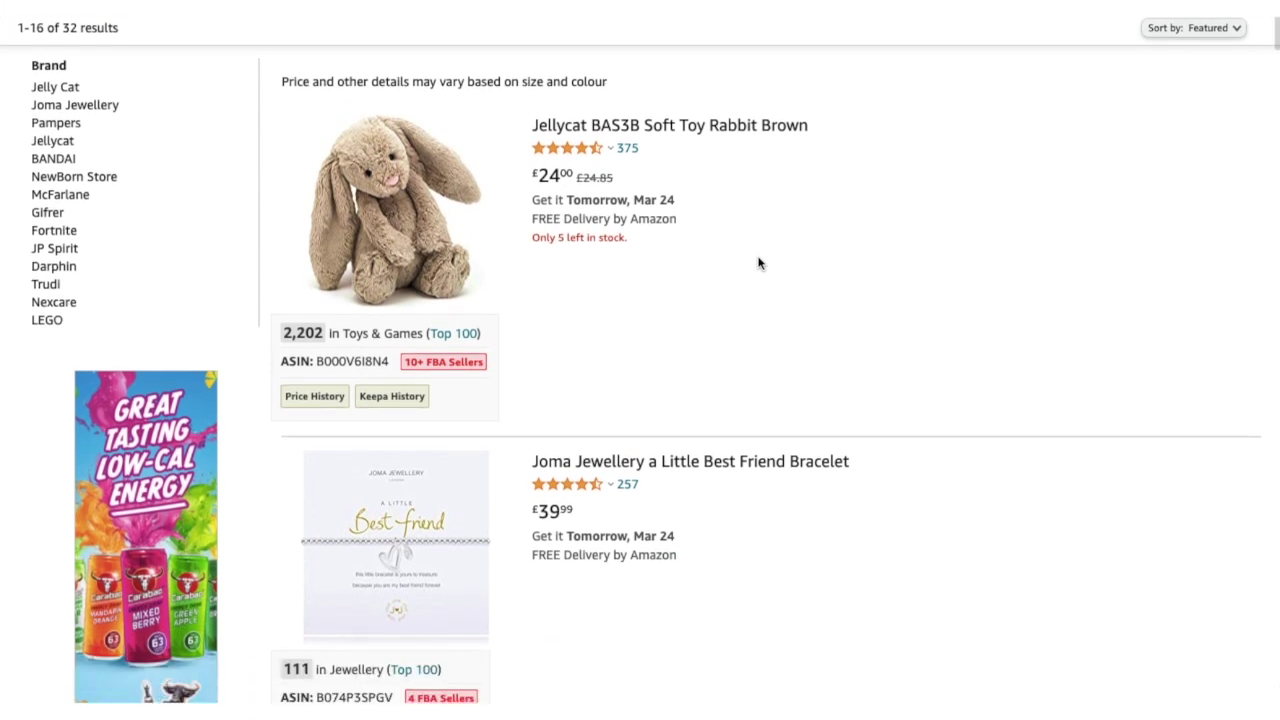
scroll(758, 263, "down", 5)
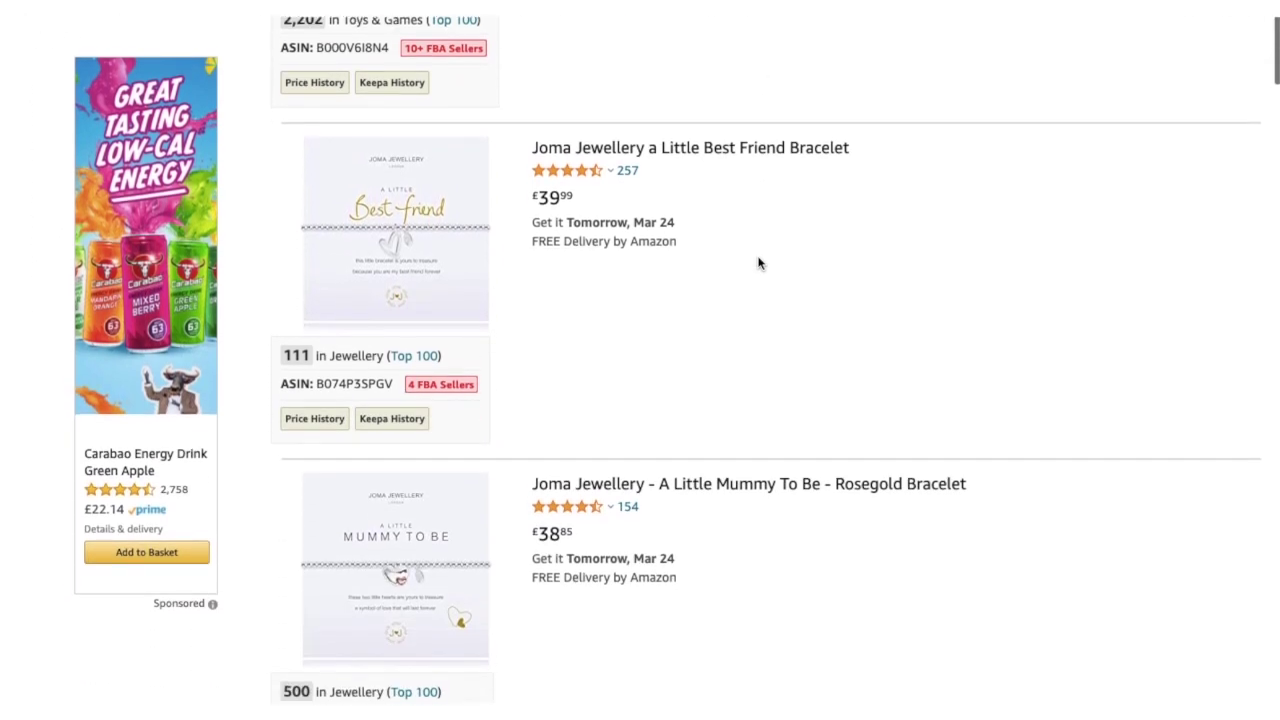
scroll(758, 263, "down", 4)
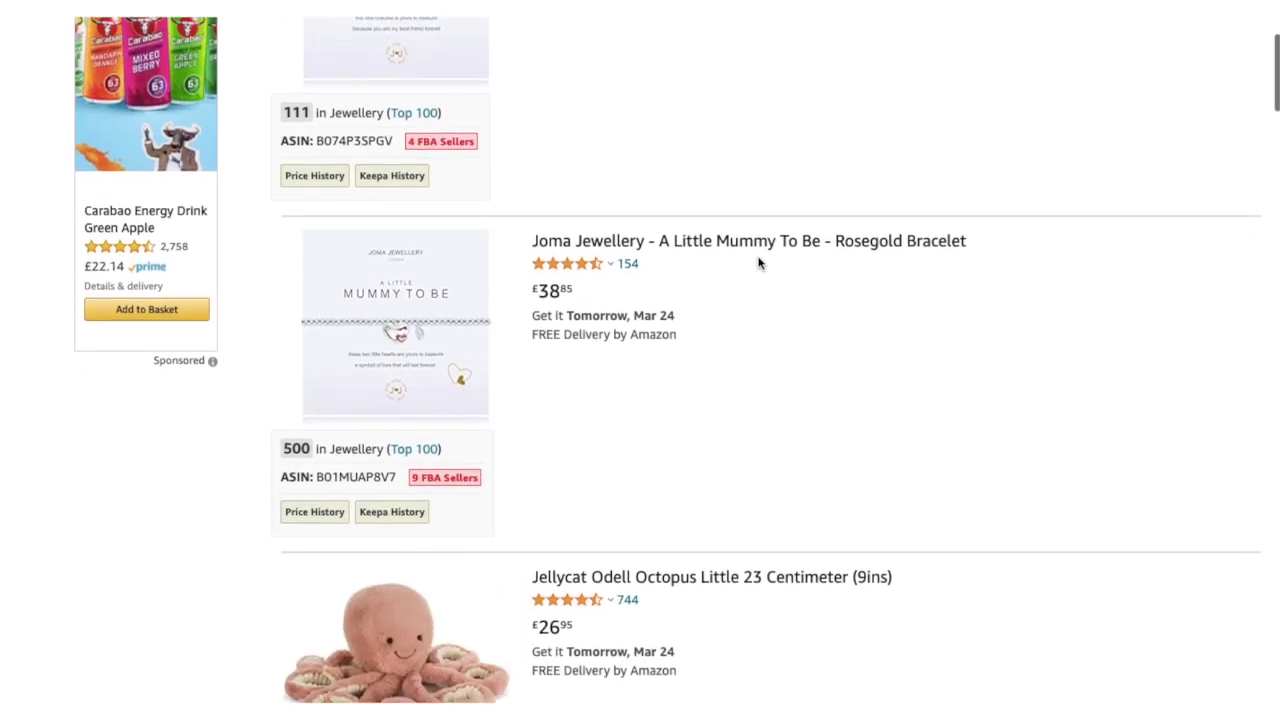
scroll(758, 263, "up", 2)
scroll(758, 263, "down", 5)
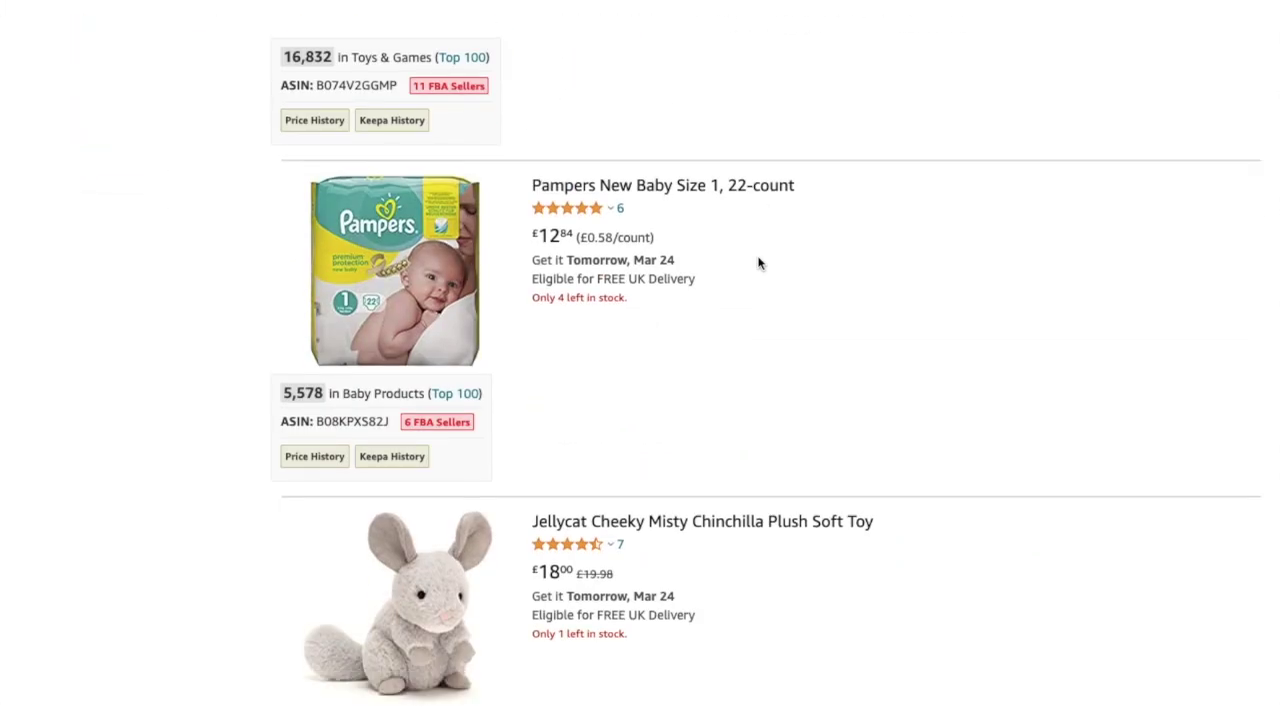
Step: Search Amazon for "Pampers New Baby Size 1, 22-count", check its price and offers, and return to the seller's storefront
scroll(758, 263, "up", 1)
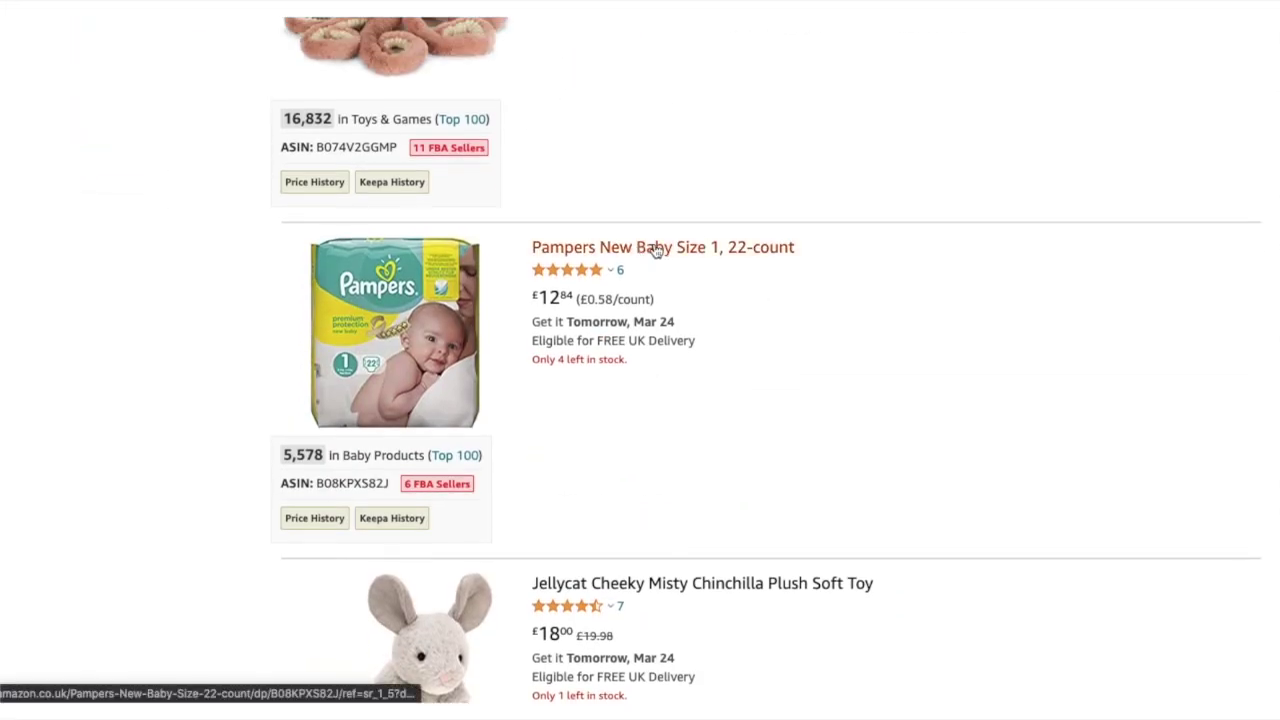
right_click(655, 250)
left_click(716, 437)
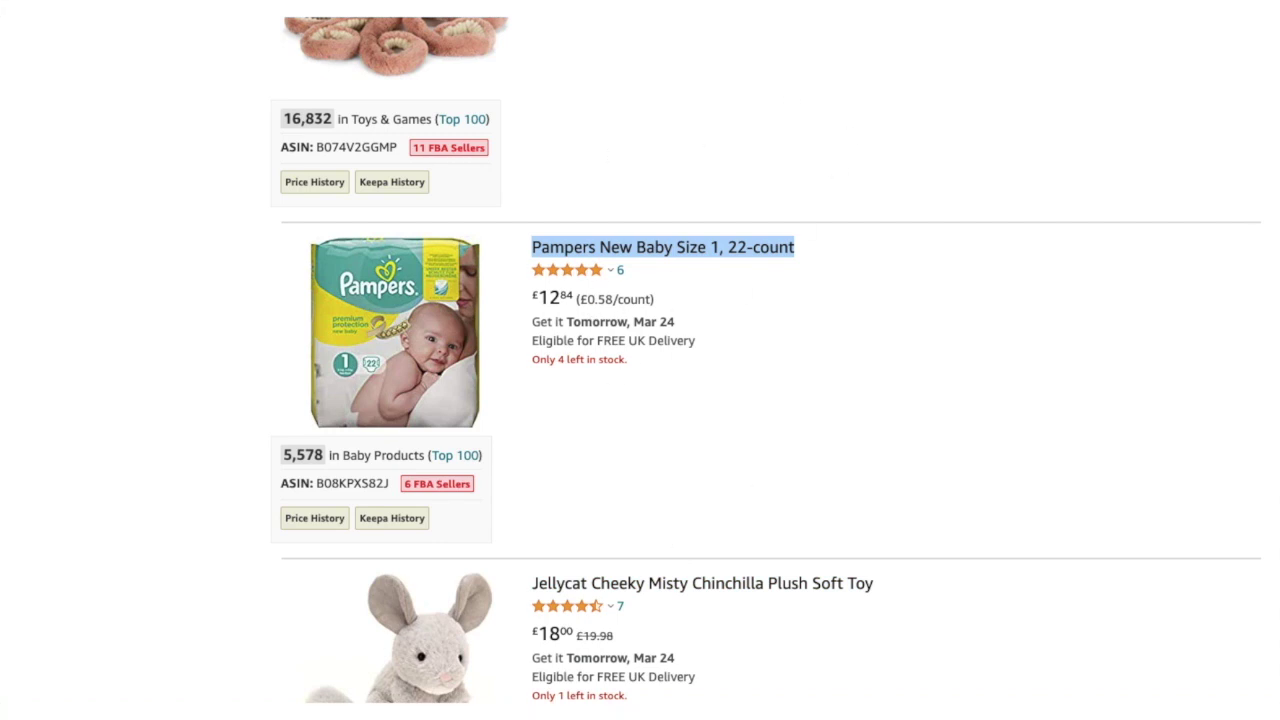
mouse_move(336, 507)
key("Return")
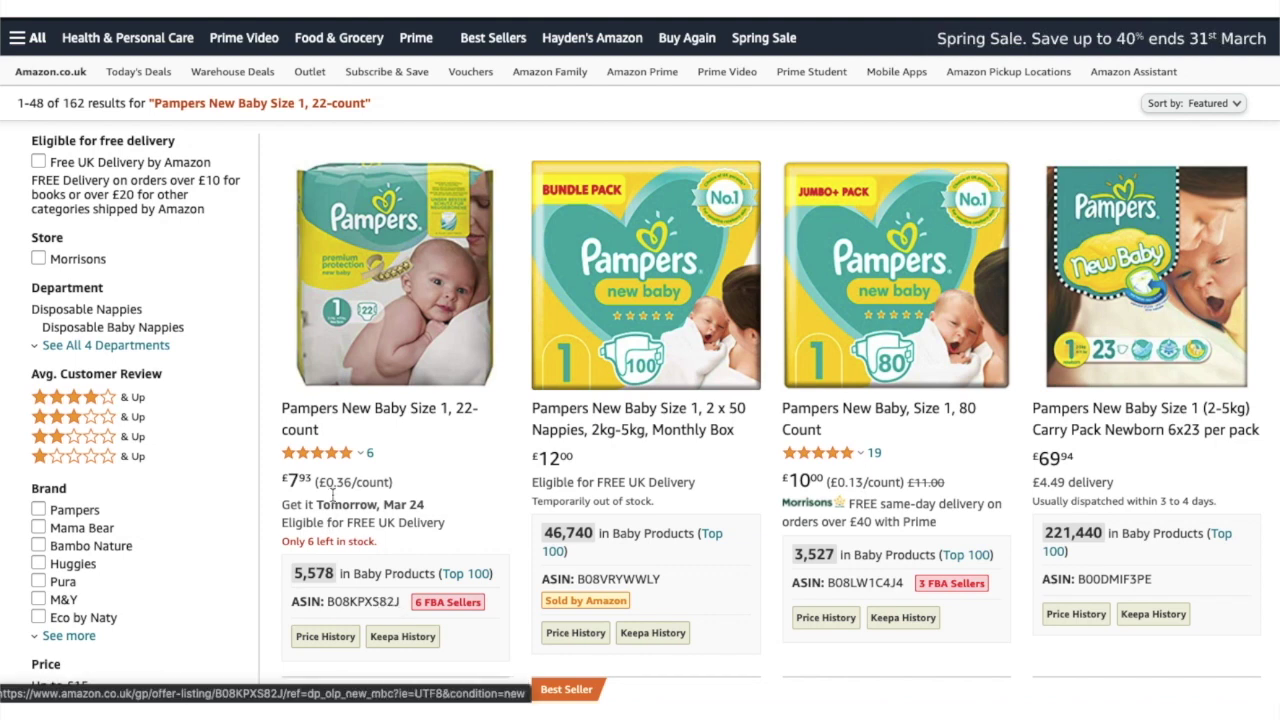
left_click(385, 484)
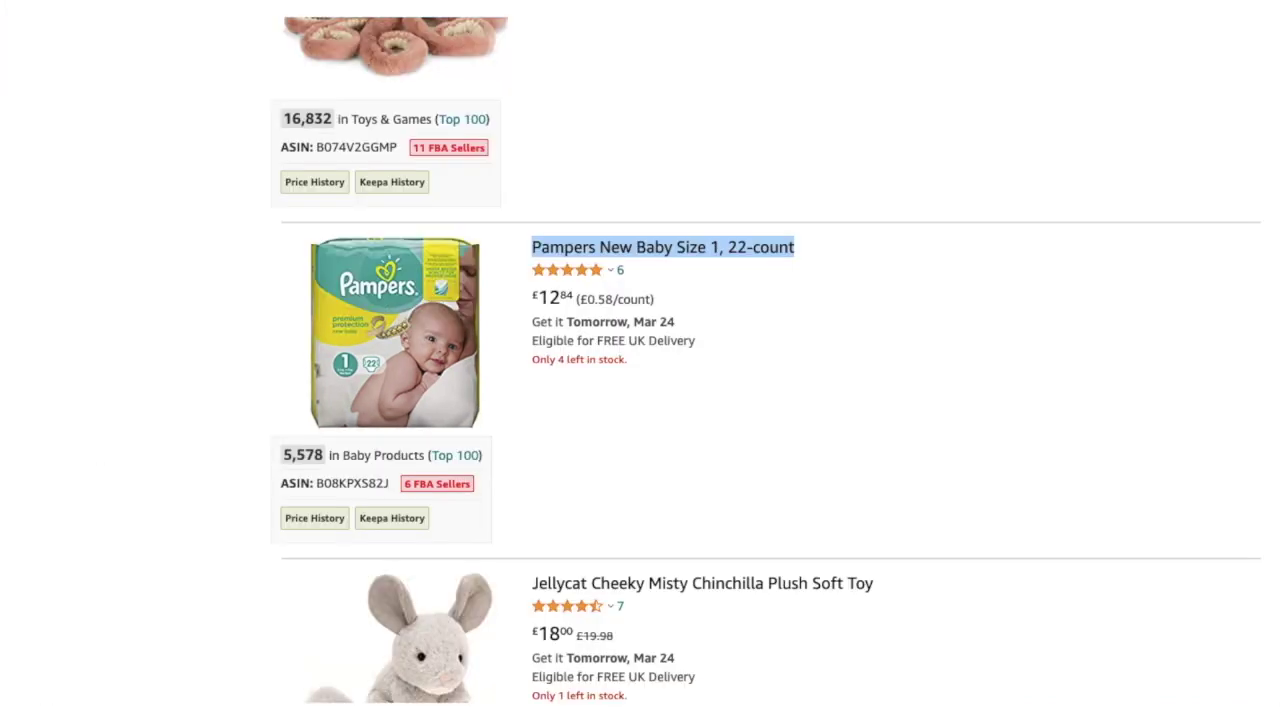
Step: Search Google for "Jellycat Cheeky Misty Chinchilla Plush Soft Toy", compare the retailer prices and close the results
scroll(716, 442, "down", 4)
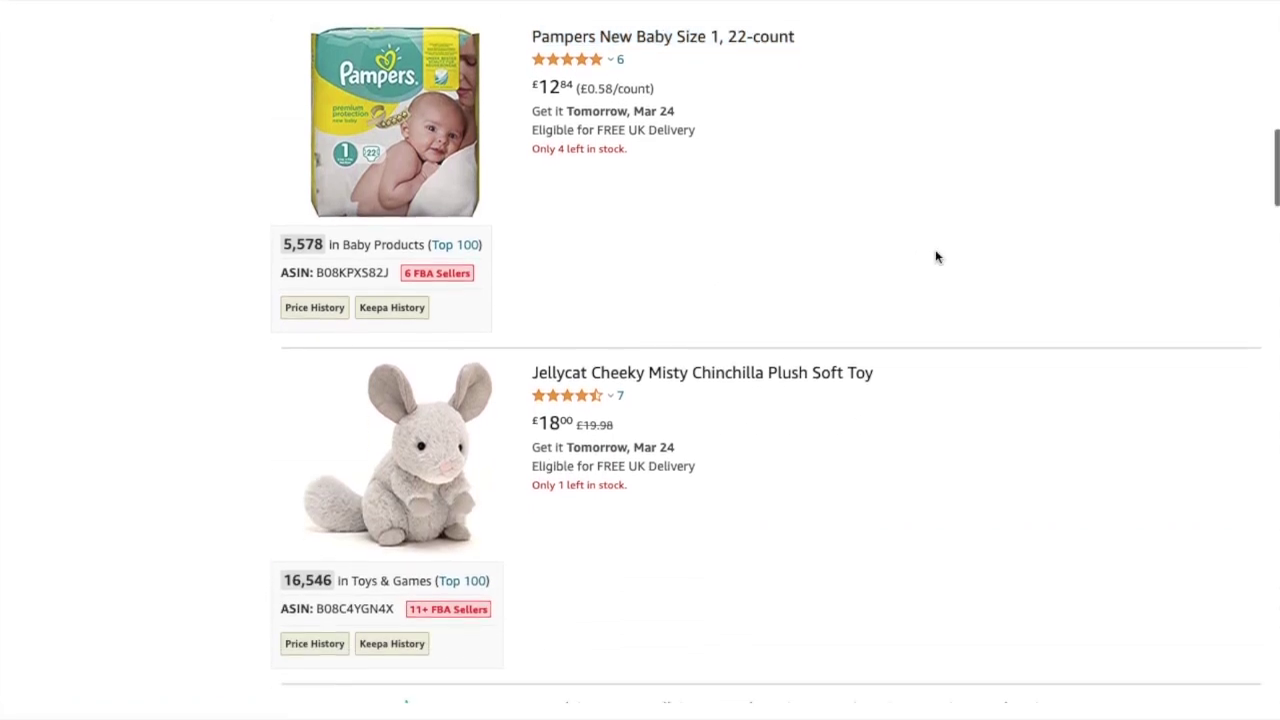
right_click(687, 206)
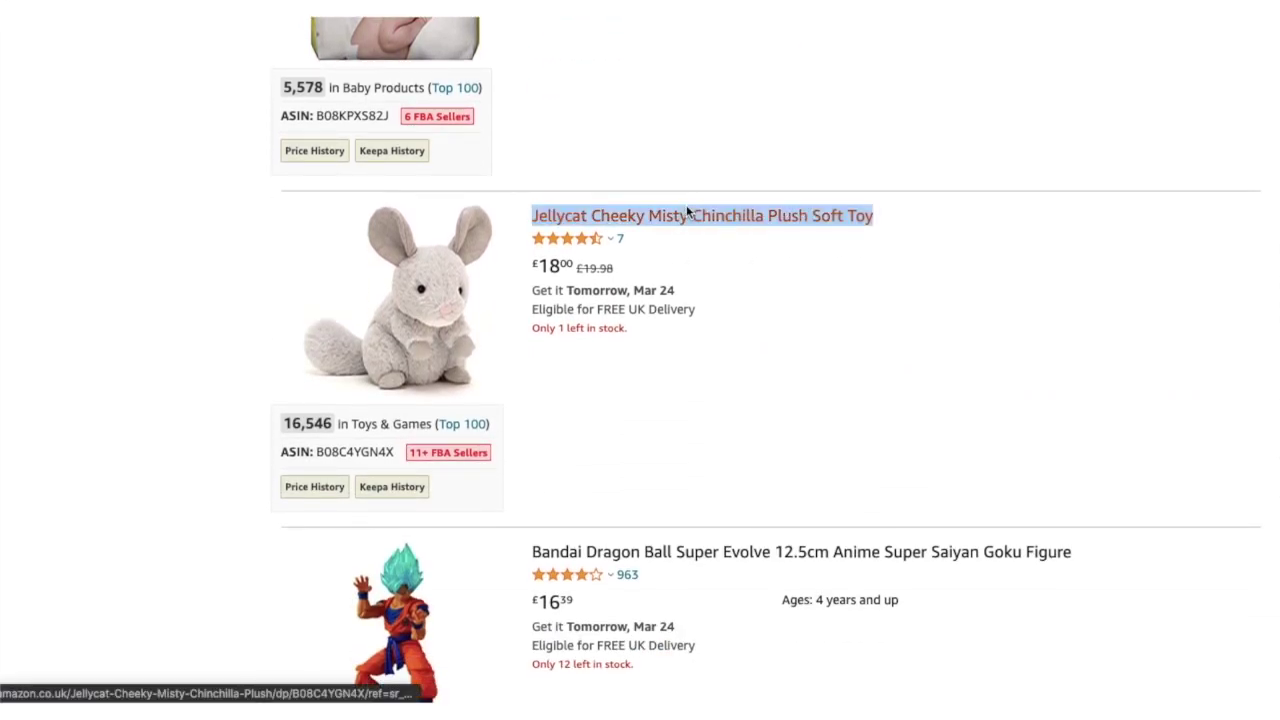
left_click(786, 341)
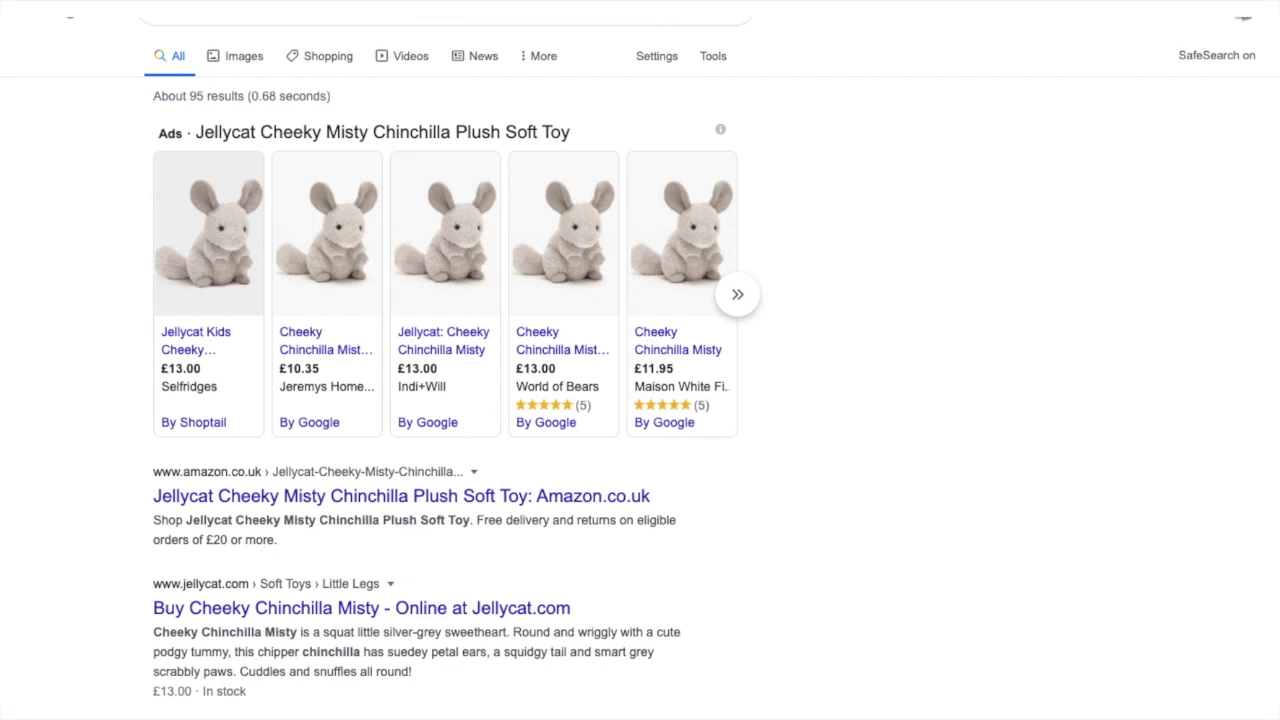
key("ctrl+w")
Step: Find the Bredita Bunny blanket in the seller's storefront, search Amazon for its full title and close the results
left_click(736, 374)
scroll(736, 374, "down", 4)
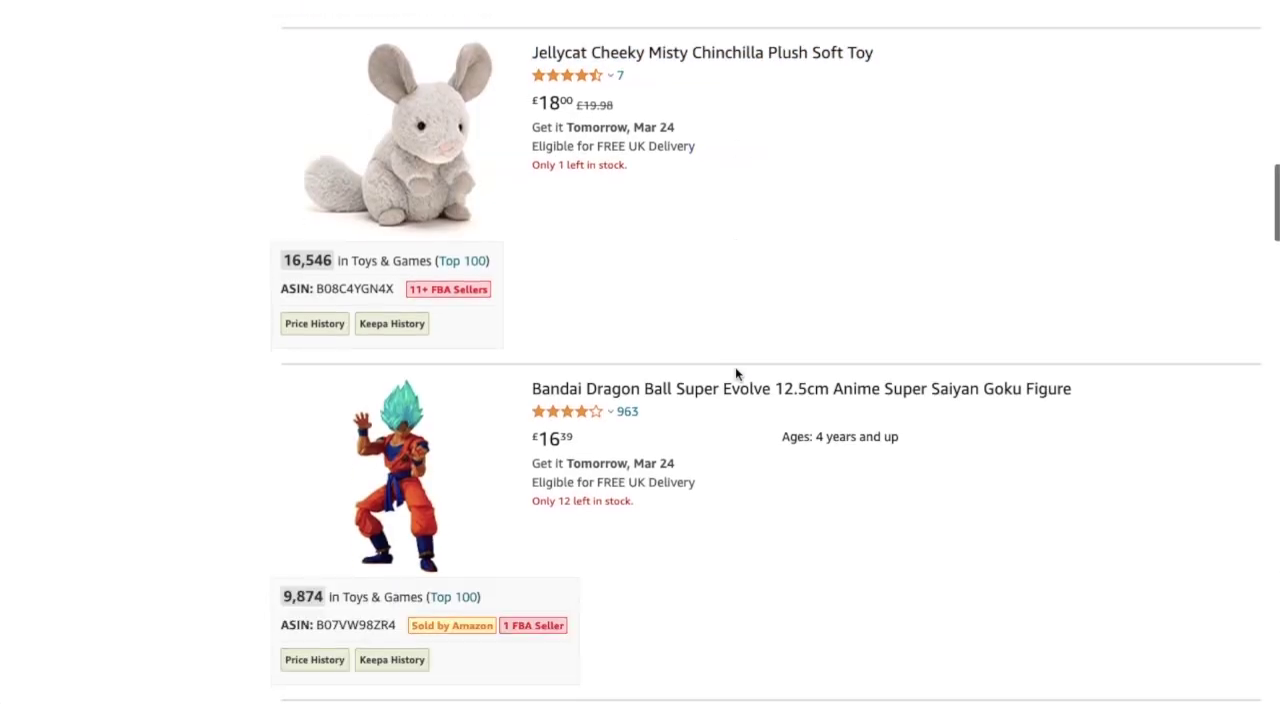
scroll(736, 374, "down", 3)
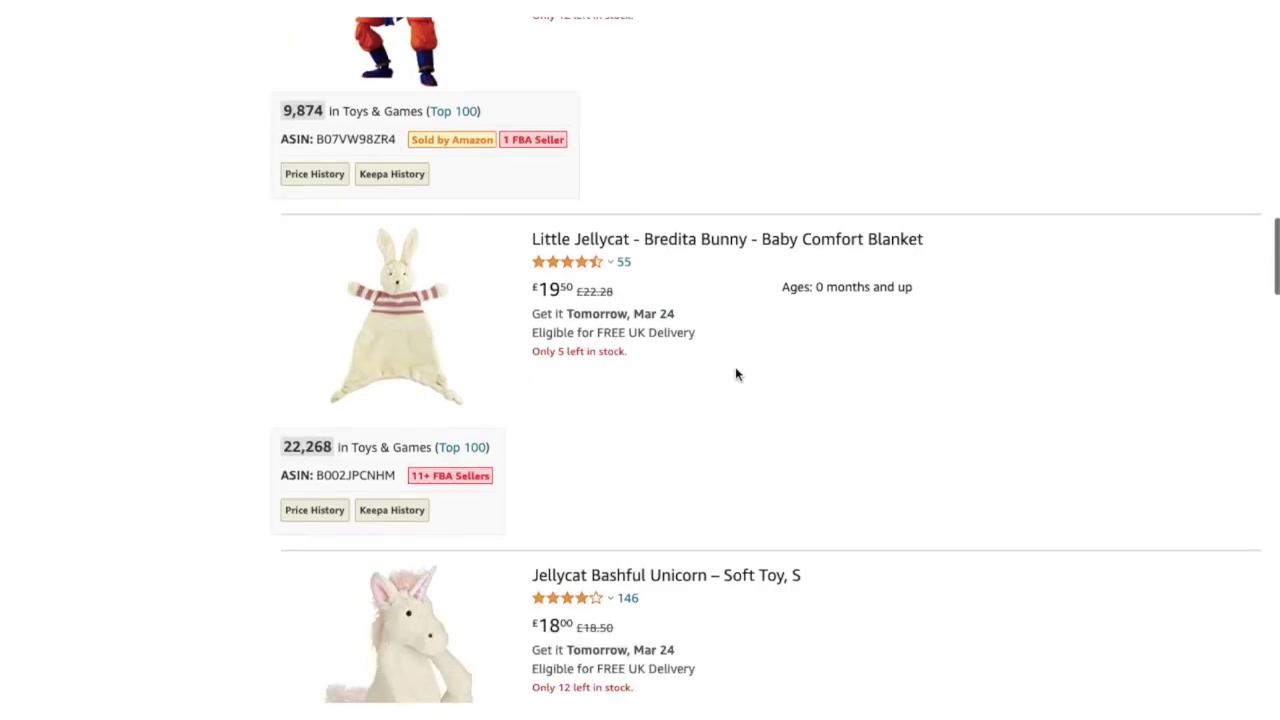
right_click(648, 243)
left_click(708, 443)
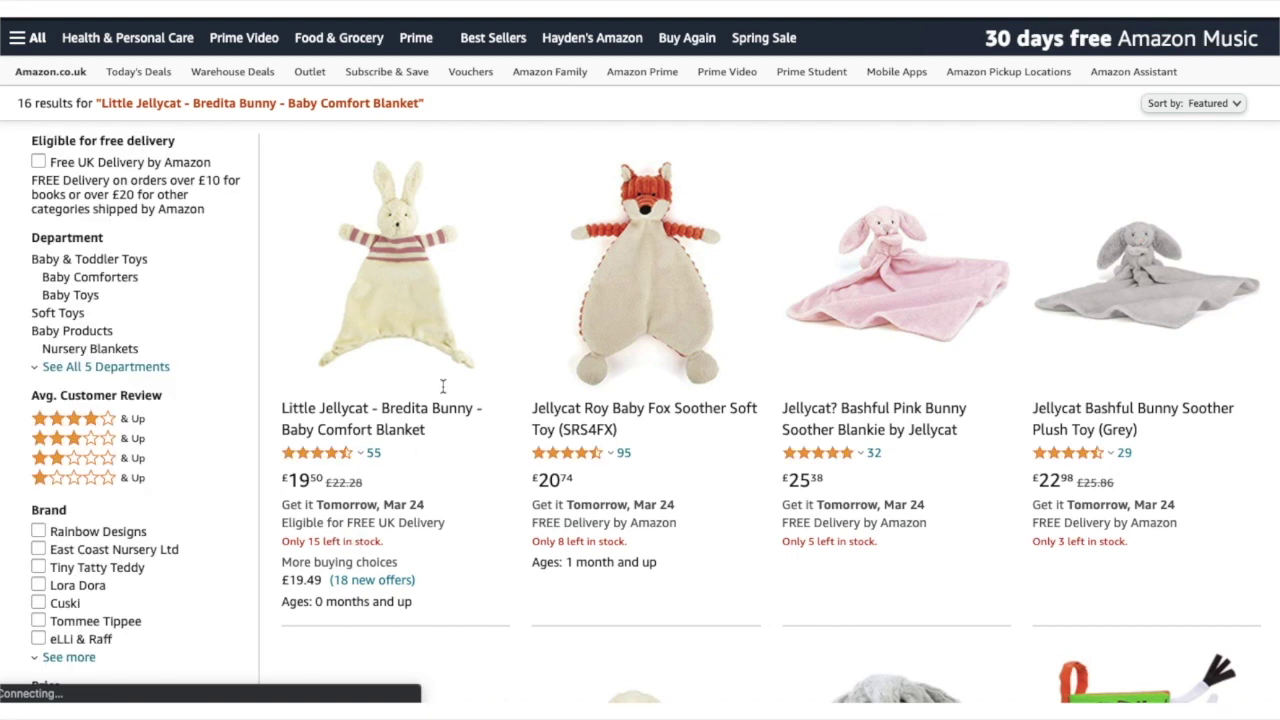
key("ctrl+w")
Step: Search Google for "Little Jellycat - Bredita Bunny - Baby Comfort Blanket" and compare the prices at other retailers
right_click(689, 239)
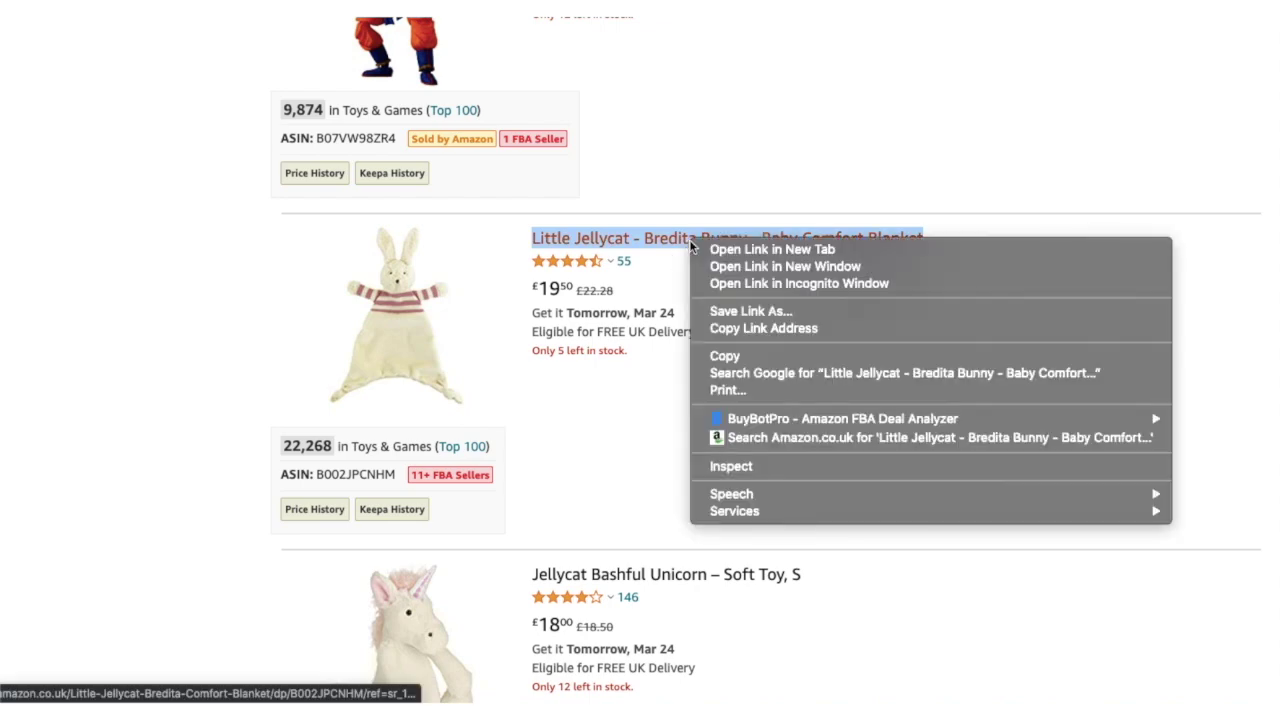
left_click(754, 375)
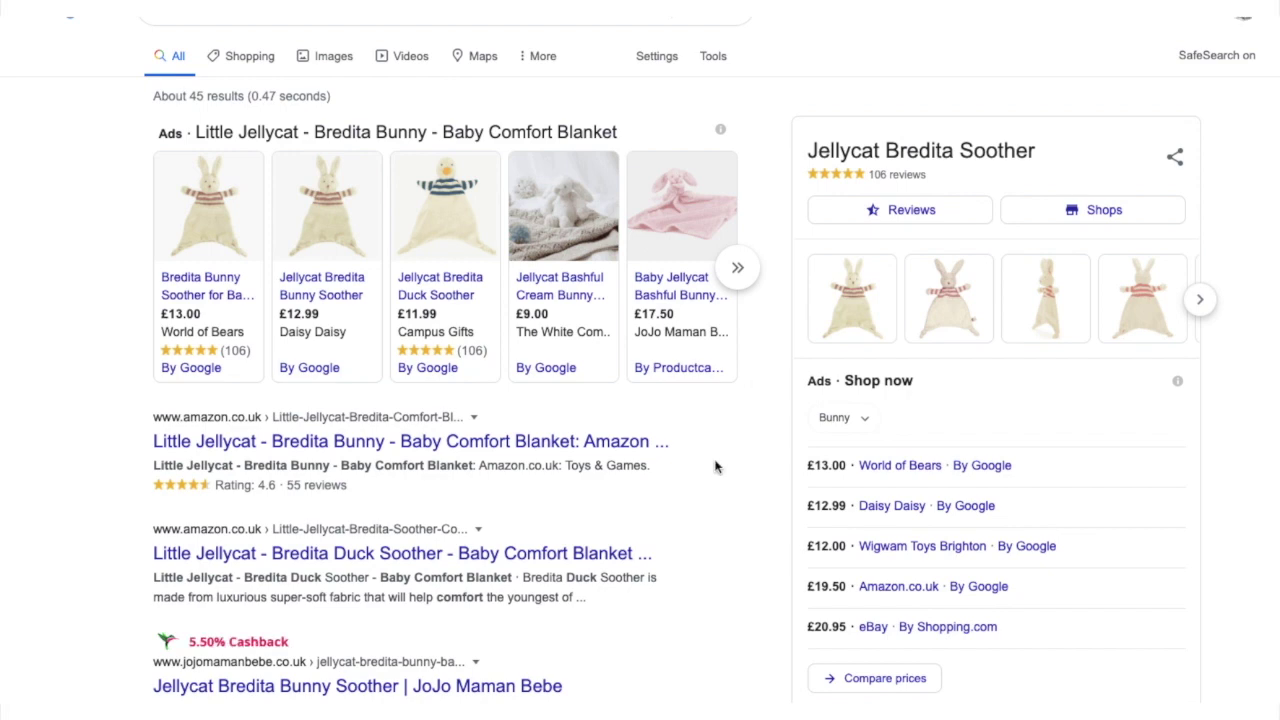
scroll(715, 466, "down", 3)
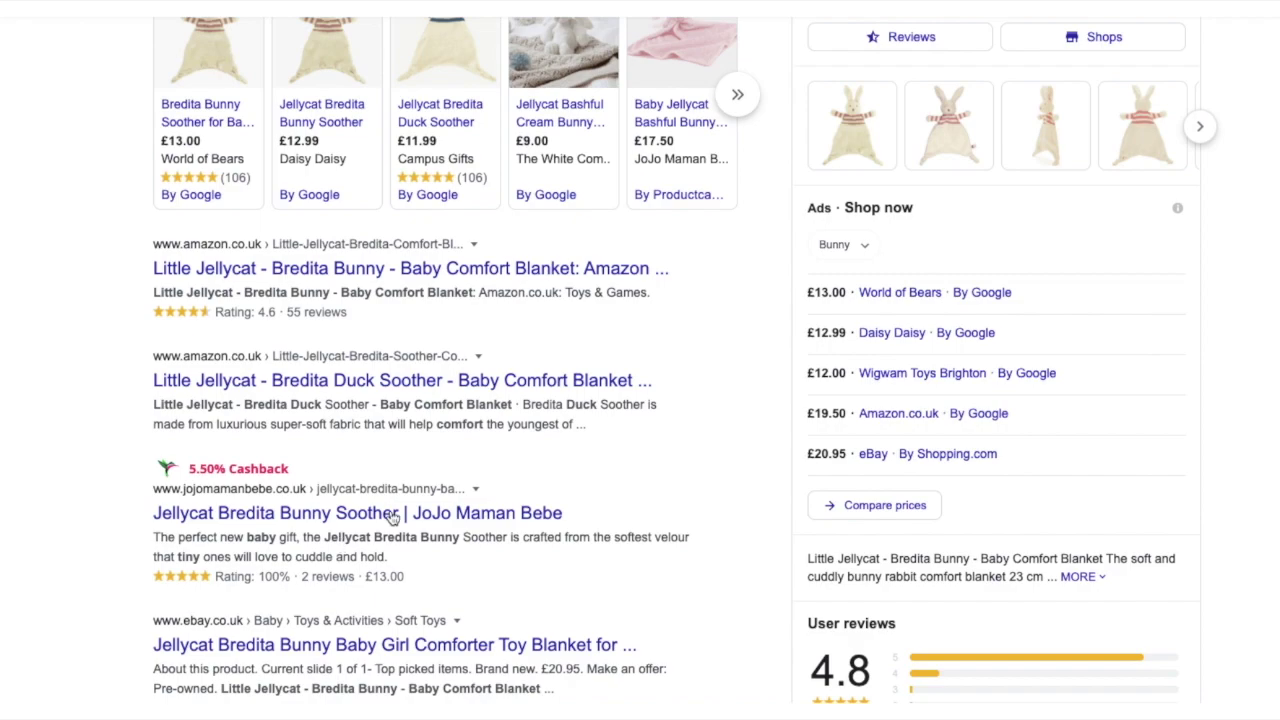
scroll(583, 460, "up", 3)
scroll(640, 360, "down", 1)
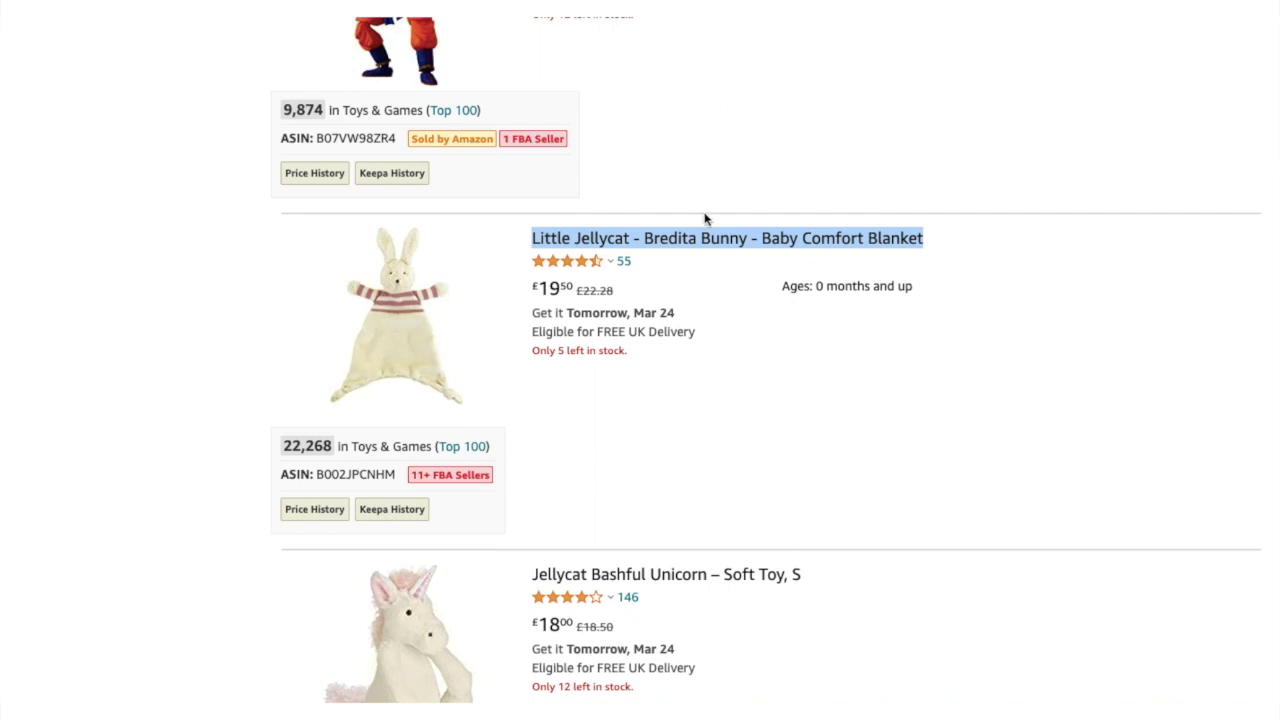
Step: Examine the prices, sales ranks and FBA seller tags of the storefront products listed below the Bredita Bunny blanket
scroll(705, 219, "down", 4)
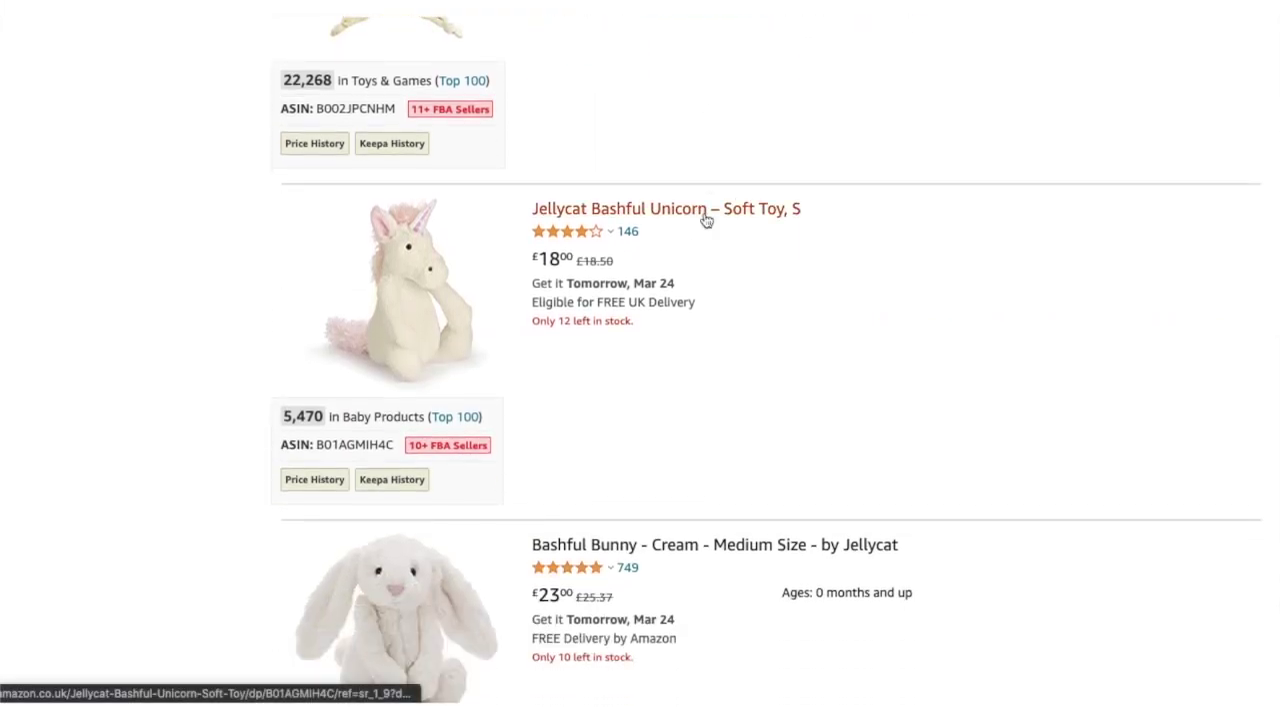
scroll(705, 219, "down", 2)
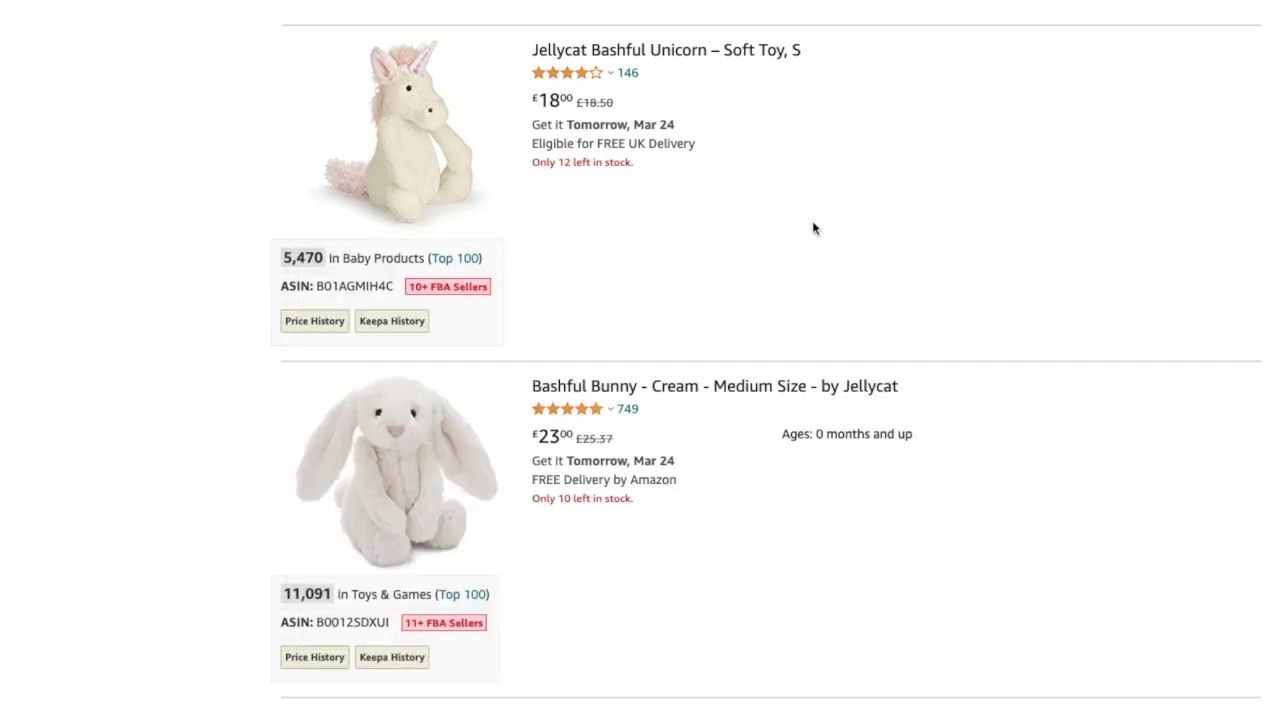
scroll(813, 228, "down", 4)
scroll(813, 228, "down", 4)
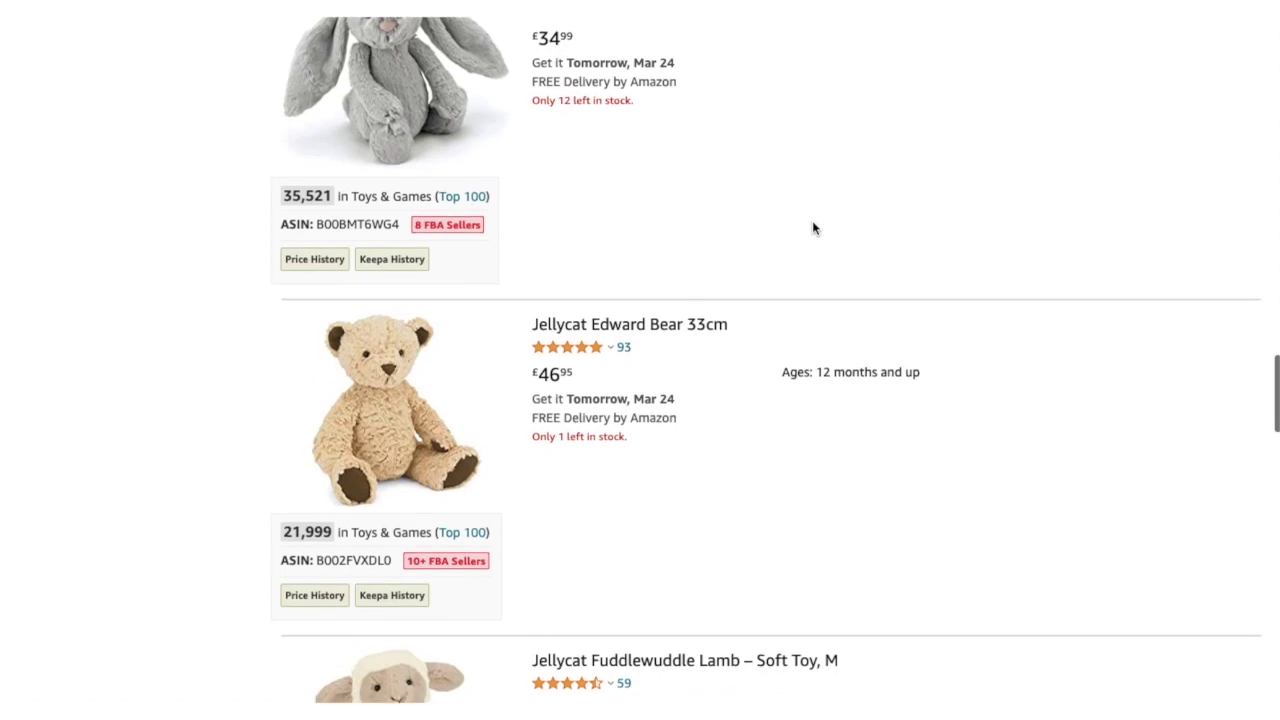
scroll(812, 228, "down", 3)
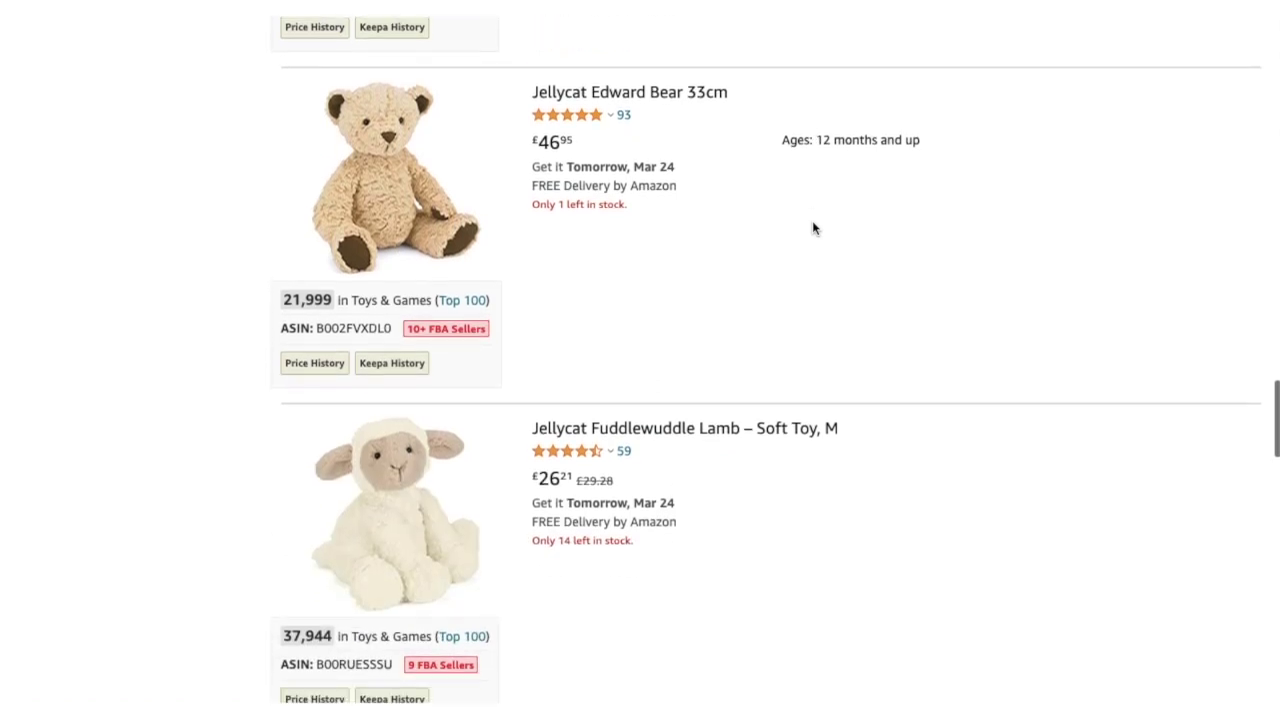
scroll(812, 228, "down", 6)
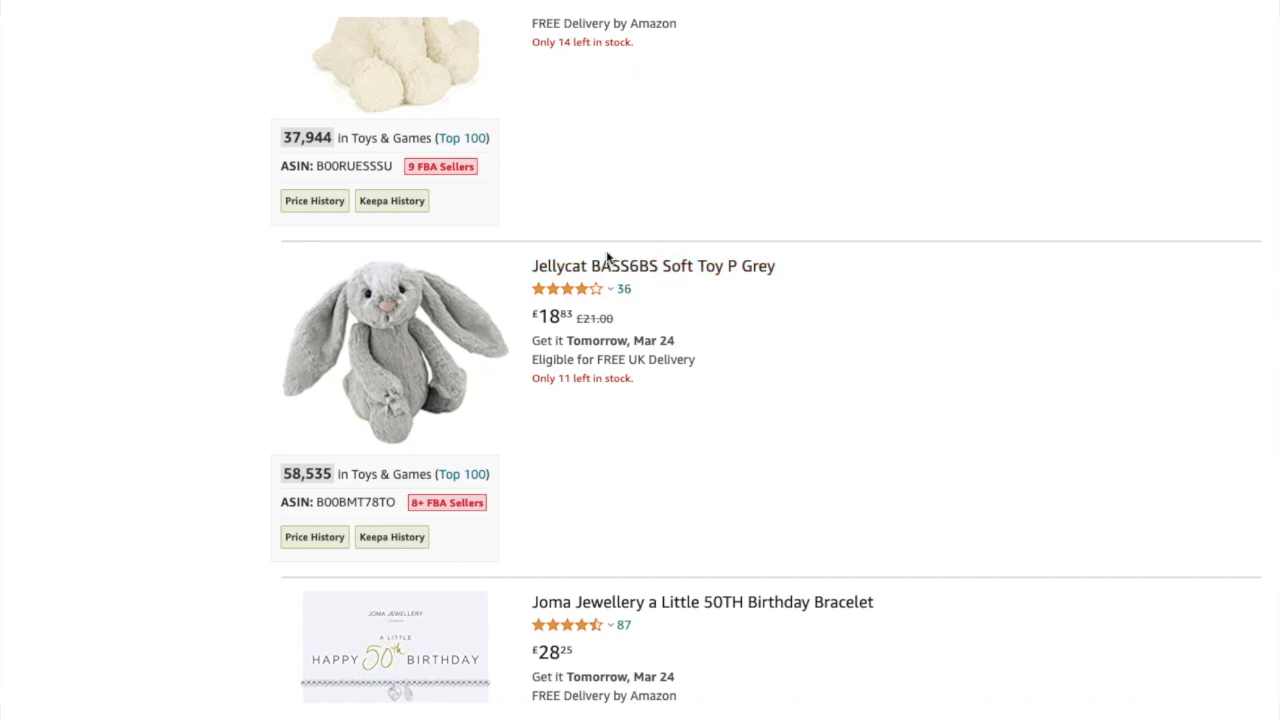
scroll(606, 257, "up", 15)
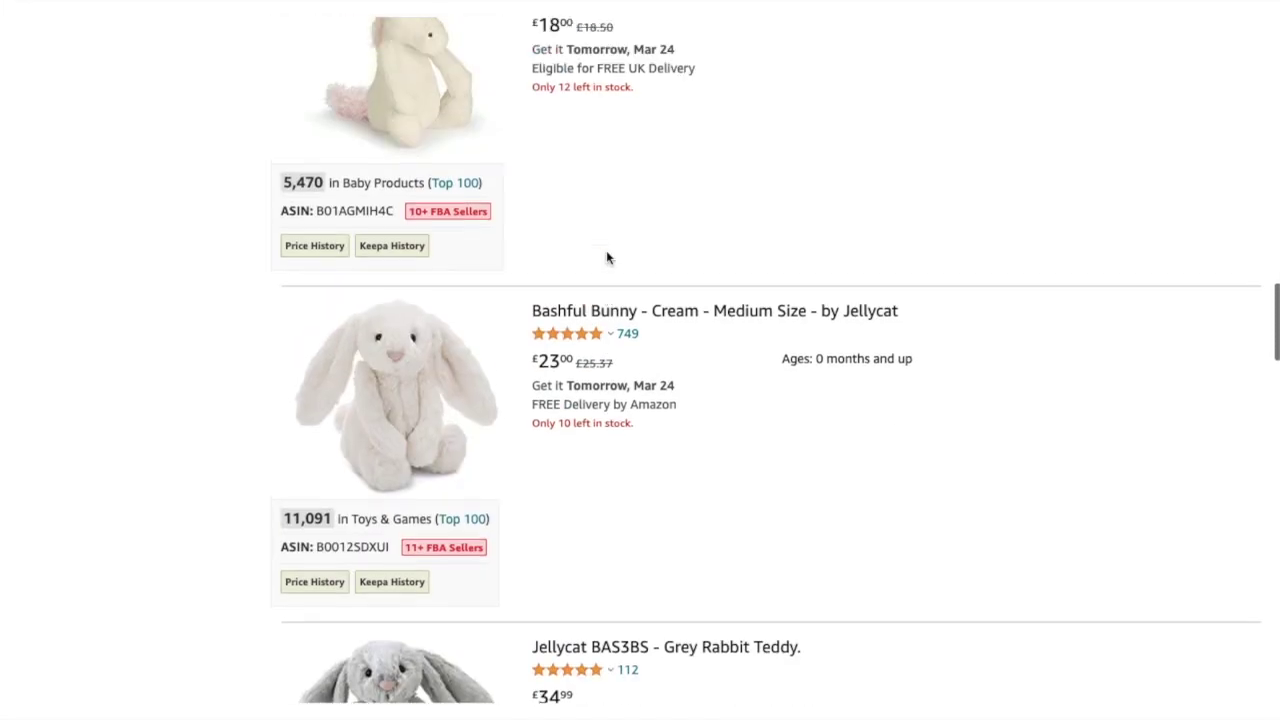